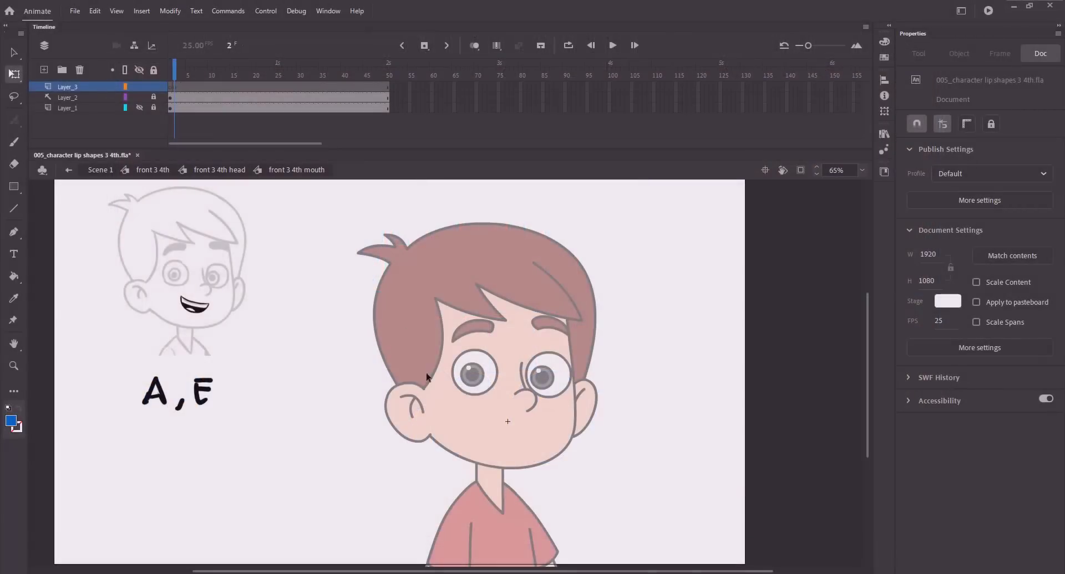
Step: Unlock Layer_2, shift its A, E reference sketch right toward the character, and lock the layer again
{"action": "key", "text": "z"}
{"action": "left_click_drag", "start_coordinate": [132, 266], "coordinate": [697, 500]}
{"action": "left_click_drag", "start_coordinate": [563, 434], "coordinate": [574, 444]}
{"action": "key", "text": "v"}
{"action": "left_click", "coordinate": [153, 97]}
{"action": "left_click", "coordinate": [170, 98]}
{"action": "key", "text": "shift+Right"}
{"action": "key", "text": "shift+Right"}
{"action": "key", "text": "shift+Right"}
{"action": "key", "text": "shift+Right"}
{"action": "key", "text": "shift+Right"}
{"action": "key", "text": "shift+Right"}
{"action": "key", "text": "shift+Right"}
{"action": "key", "text": "shift+Right"}
{"action": "key", "text": "shift+Right"}
{"action": "key", "text": "shift+Right"}
{"action": "key", "text": "shift+Right"}
{"action": "key", "text": "shift+Right"}
{"action": "key", "text": "shift+Right"}
{"action": "key", "text": "shift+Right"}
{"action": "key", "text": "shift+Right"}
{"action": "key", "text": "shift+Right"}
{"action": "left_click", "coordinate": [154, 97]}
Step: On Layer_3, draw a thick black straight line below the nose as the upper lip
{"action": "left_click", "coordinate": [67, 87]}
{"action": "key", "text": "n"}
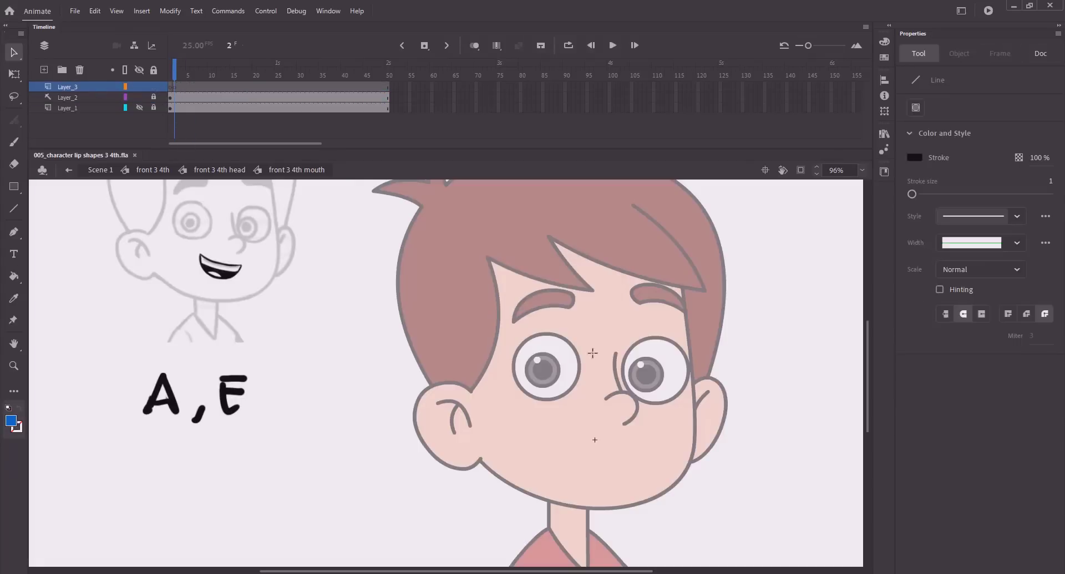
{"action": "left_click", "coordinate": [914, 158]}
{"action": "left_click", "coordinate": [742, 192]}
{"action": "left_click_drag", "start_coordinate": [557, 438], "coordinate": [641, 446]}
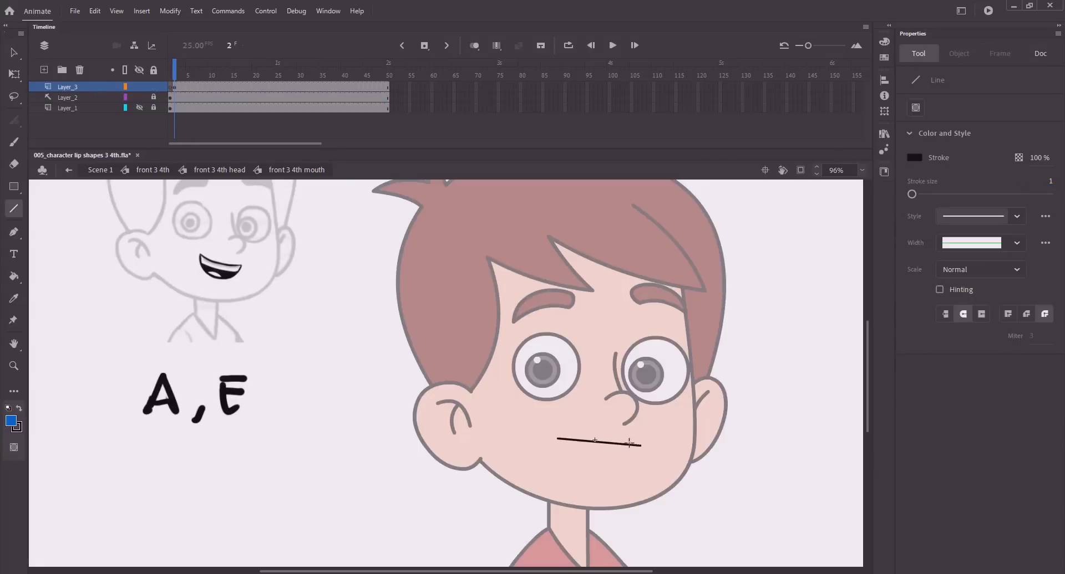
{"action": "key", "text": "ctrl+z"}
{"action": "type", "text": "7"}
{"action": "key", "text": "Return"}
{"action": "mouse_move", "coordinate": [560, 434]}
{"action": "left_mouse_down"}
{"action": "mouse_move", "coordinate": [643, 447]}
{"action": "mouse_move", "coordinate": [614, 450]}
{"action": "mouse_move", "coordinate": [659, 429]}
{"action": "mouse_move", "coordinate": [645, 445]}
{"action": "left_mouse_up"}
Step: Add the lower lip line, turn off alignment snapping, and bend both lines into a closed smiling mouth with joined corners
{"action": "key", "text": "v"}
{"action": "key", "text": "n"}
{"action": "key", "text": "v"}
{"action": "mouse_move", "coordinate": [571, 467]}
{"action": "left_mouse_down"}
{"action": "mouse_move", "coordinate": [650, 467]}
{"action": "mouse_move", "coordinate": [603, 490]}
{"action": "mouse_move", "coordinate": [561, 434]}
{"action": "left_mouse_up"}
{"action": "left_click", "coordinate": [942, 124]}
{"action": "left_click_drag", "start_coordinate": [650, 467], "coordinate": [639, 451]}
{"action": "left_click_drag", "start_coordinate": [560, 434], "coordinate": [556, 428]}
{"action": "mouse_move", "coordinate": [596, 441]}
{"action": "left_mouse_down"}
{"action": "mouse_move", "coordinate": [606, 454]}
{"action": "mouse_move", "coordinate": [597, 449]}
{"action": "left_mouse_up"}
{"action": "left_click_drag", "start_coordinate": [591, 476], "coordinate": [555, 481]}
Step: Refine the lower lip curve by adjusting and nudging its anchor handles, and save the file
{"action": "key", "text": "a"}
{"action": "left_click", "coordinate": [579, 469]}
{"action": "mouse_move", "coordinate": [581, 445]}
{"action": "left_mouse_down"}
{"action": "mouse_move", "coordinate": [571, 451]}
{"action": "mouse_move", "coordinate": [583, 451]}
{"action": "left_mouse_up"}
{"action": "key", "text": "Up"}
{"action": "key", "text": "Up"}
{"action": "key", "text": "Up"}
{"action": "key", "text": "Up"}
{"action": "key", "text": "Up"}
{"action": "key", "text": "Up"}
{"action": "key", "text": "Right"}
{"action": "key", "text": "Right"}
{"action": "left_click", "coordinate": [537, 439]}
{"action": "key", "text": "ctrl+s"}
Step: Draw a curved teeth line and a small tongue arc inside the mouth with stroke size 1
{"action": "left_click_drag", "start_coordinate": [526, 428], "coordinate": [511, 414]}
{"action": "key", "text": "n"}
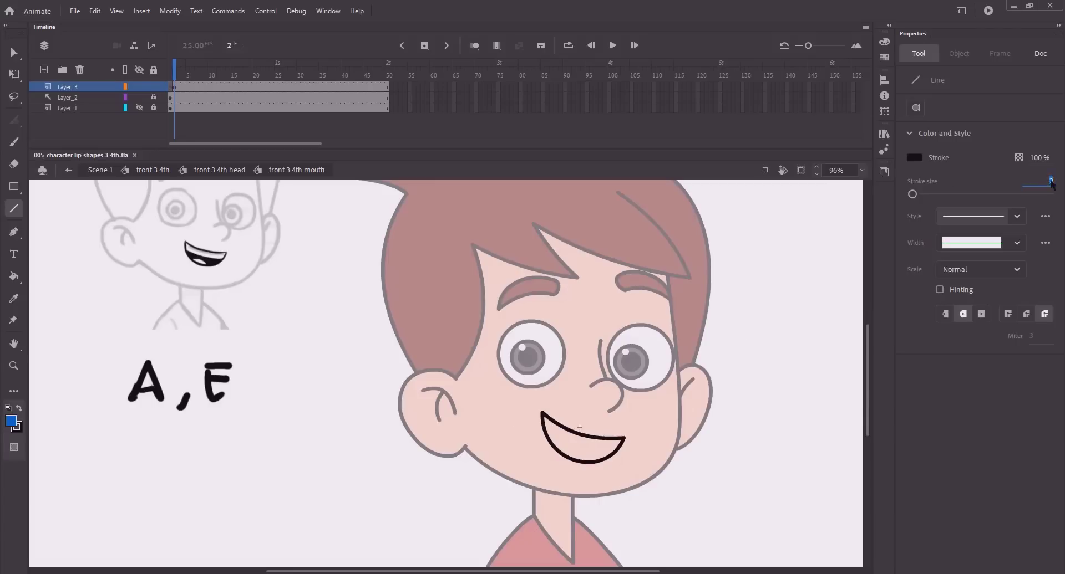
{"action": "mouse_move", "coordinate": [596, 450]}
{"action": "left_mouse_down"}
{"action": "mouse_move", "coordinate": [545, 429]}
{"action": "mouse_move", "coordinate": [615, 449]}
{"action": "mouse_move", "coordinate": [584, 452]}
{"action": "mouse_move", "coordinate": [545, 426]}
{"action": "left_mouse_up"}
{"action": "key", "text": "v"}
{"action": "left_click", "coordinate": [581, 445]}
{"action": "left_click", "coordinate": [562, 441]}
{"action": "left_click", "coordinate": [580, 454]}
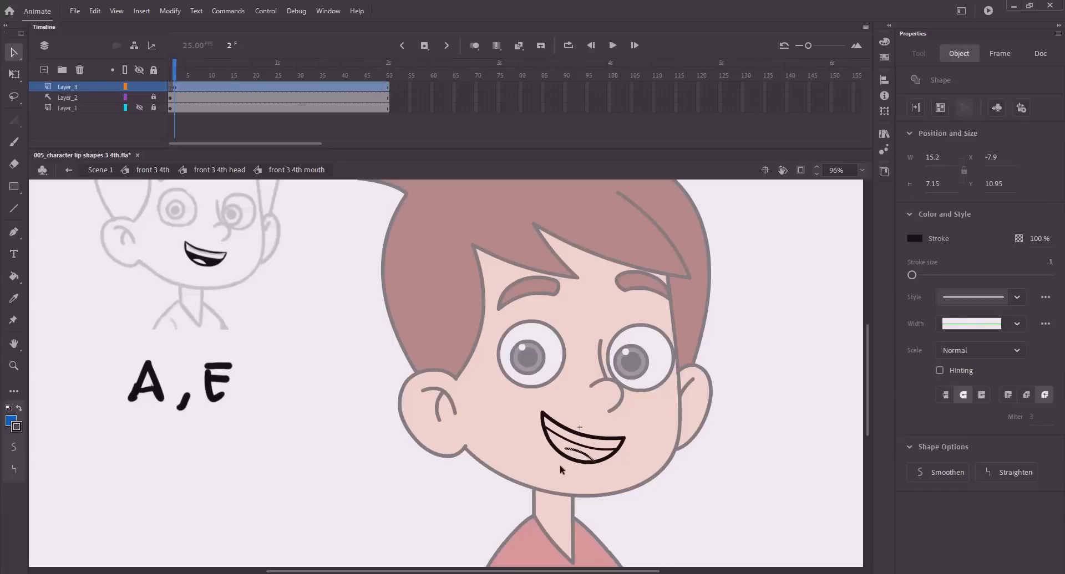
{"action": "left_click", "coordinate": [573, 469]}
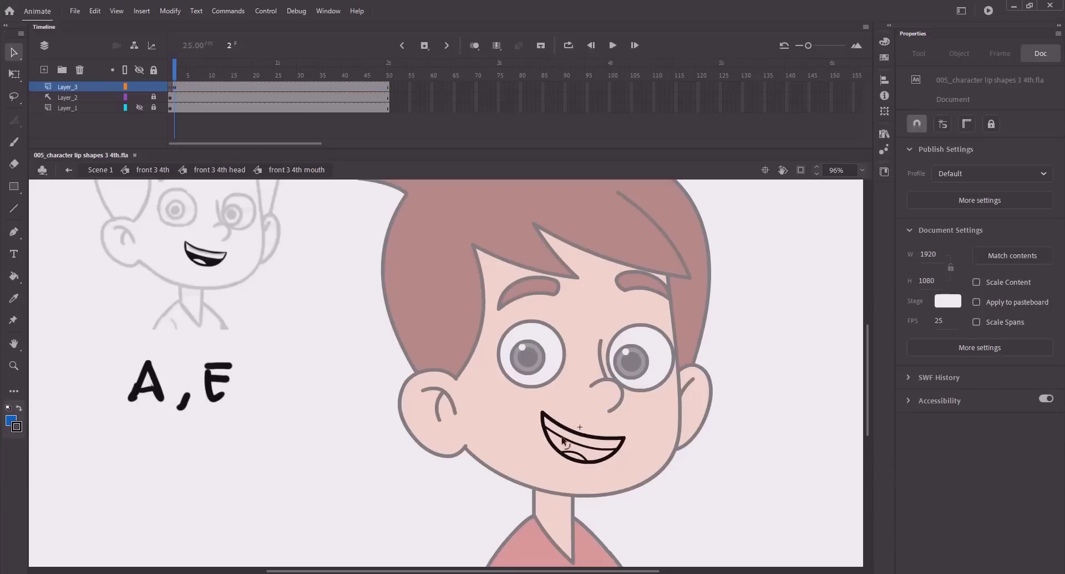
Step: Fill the tongue with red and the upper teeth with white using the Paint Bucket
{"action": "key", "text": "k"}
{"action": "left_click", "coordinate": [914, 158]}
{"action": "left_click", "coordinate": [790, 238]}
{"action": "left_click", "coordinate": [572, 458]}
{"action": "left_click", "coordinate": [915, 160]}
{"action": "left_click", "coordinate": [764, 251]}
Step: Set the fill color to dark red 7E0101 and fill the remaining mouth interior with it
{"action": "left_click", "coordinate": [913, 158]}
{"action": "left_click", "coordinate": [901, 170]}
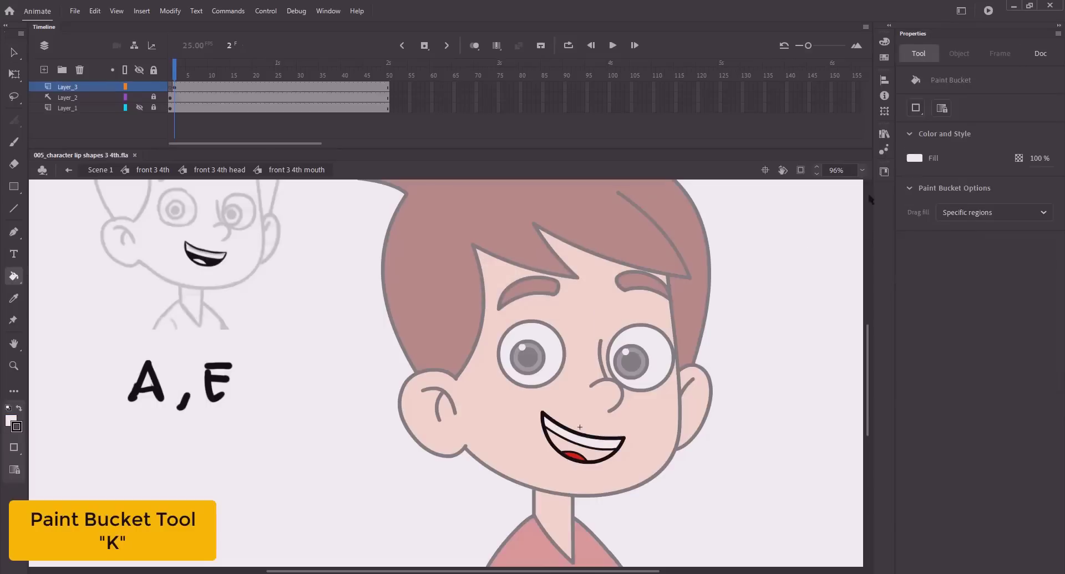
{"action": "left_click_drag", "start_coordinate": [546, 282], "coordinate": [543, 290]}
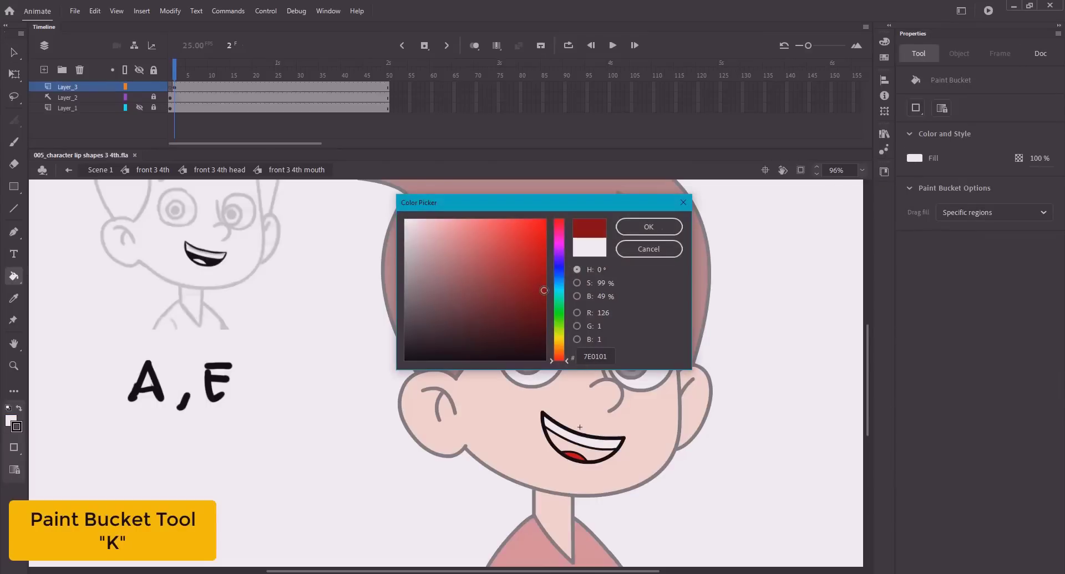
{"action": "key", "text": "Return"}
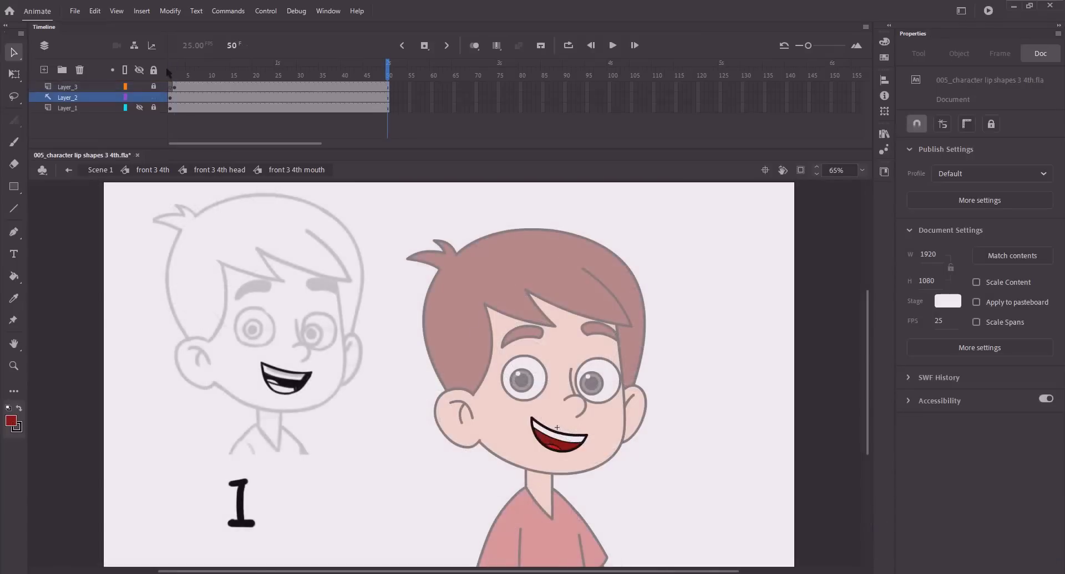
Step: Lock Layer_2, insert a blank keyframe at frame 3 of Layer_3, and save the file
{"action": "left_click", "coordinate": [154, 97]}
{"action": "left_click", "coordinate": [179, 73]}
{"action": "left_click", "coordinate": [180, 90]}
{"action": "key", "text": "F7"}
{"action": "key", "text": "ctrl+s"}
Step: Draw the closed outline of the I mouth with thick lines and curve it into an open smile
{"action": "key", "text": "n"}
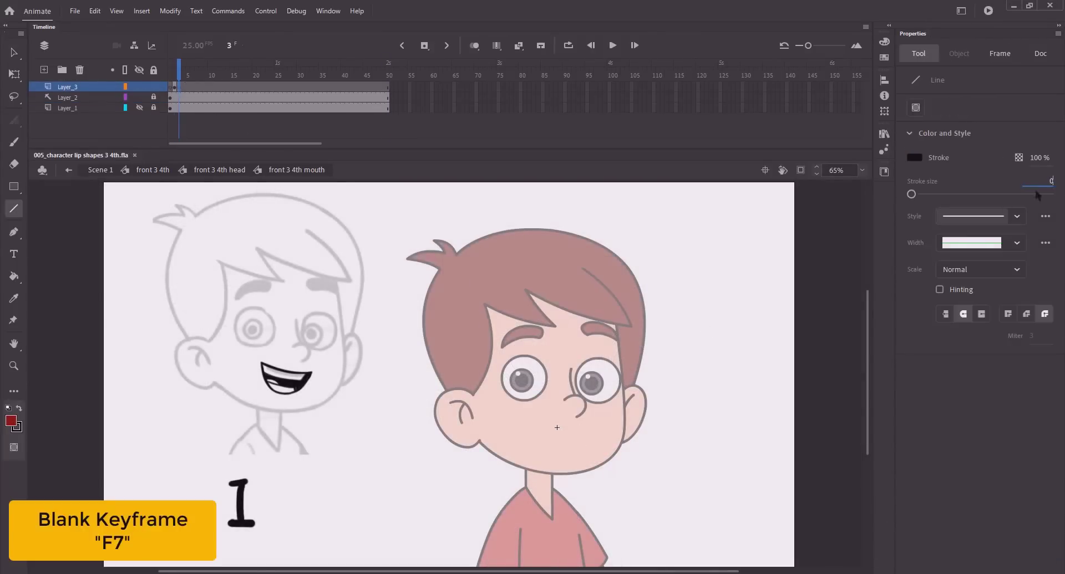
{"action": "mouse_move", "coordinate": [588, 431]}
{"action": "left_mouse_down"}
{"action": "mouse_move", "coordinate": [536, 424]}
{"action": "mouse_move", "coordinate": [560, 436]}
{"action": "mouse_move", "coordinate": [535, 419]}
{"action": "mouse_move", "coordinate": [577, 447]}
{"action": "mouse_move", "coordinate": [561, 464]}
{"action": "mouse_move", "coordinate": [536, 422]}
{"action": "mouse_move", "coordinate": [589, 434]}
{"action": "mouse_move", "coordinate": [558, 460]}
{"action": "mouse_move", "coordinate": [521, 463]}
{"action": "mouse_move", "coordinate": [536, 468]}
{"action": "left_mouse_up"}
{"action": "key", "text": "v"}
{"action": "key", "text": "n"}
{"action": "key", "text": "v"}
{"action": "left_click_drag", "start_coordinate": [564, 467], "coordinate": [578, 470]}
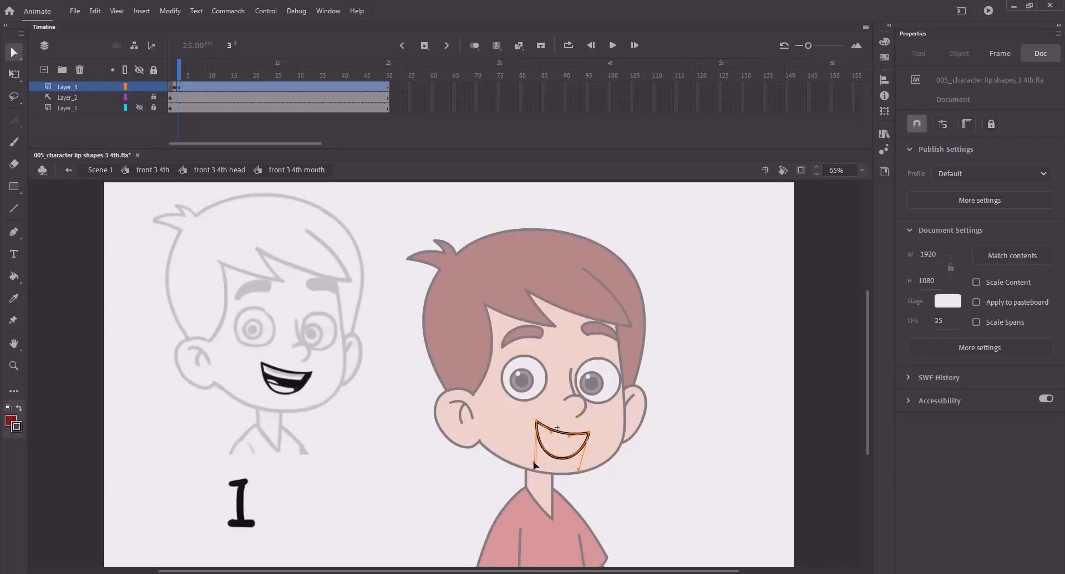
{"action": "left_click", "coordinate": [497, 434]}
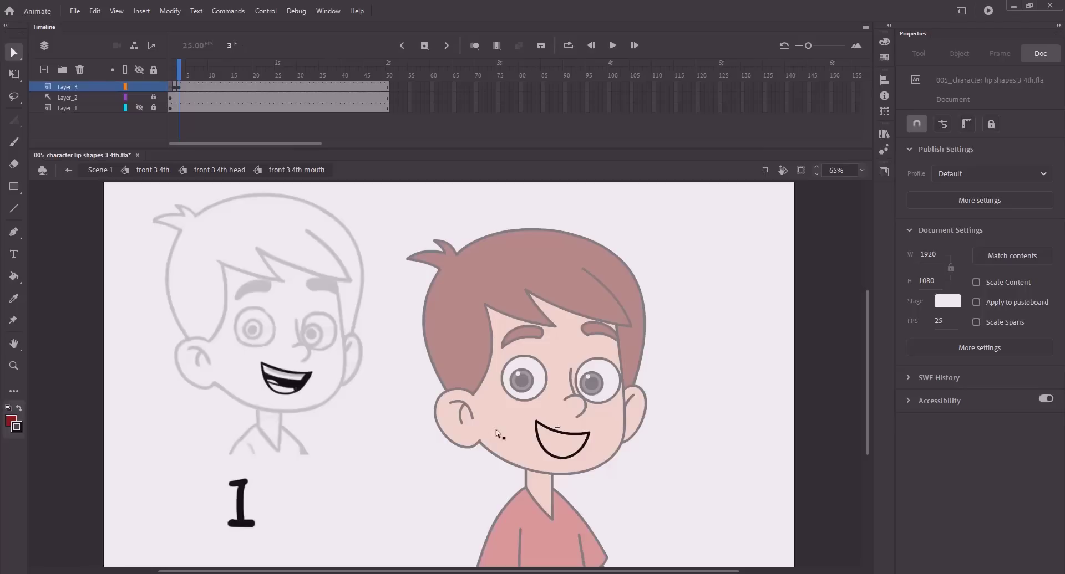
Step: Set the stroke size to 1 and draw the upper teeth line inside the I mouth
{"action": "key", "text": "n"}
{"action": "key", "text": "ctrl+z"}
{"action": "left_click", "coordinate": [1045, 182]}
{"action": "type", "text": "01"}
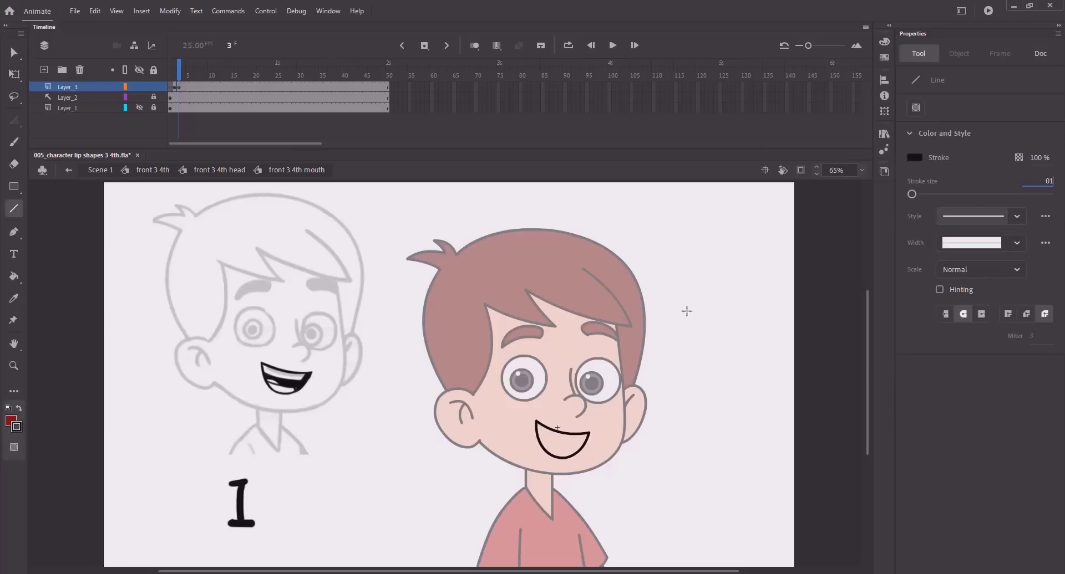
{"action": "type", "text": "v"}
{"action": "left_click_drag", "start_coordinate": [564, 440], "coordinate": [564, 448]}
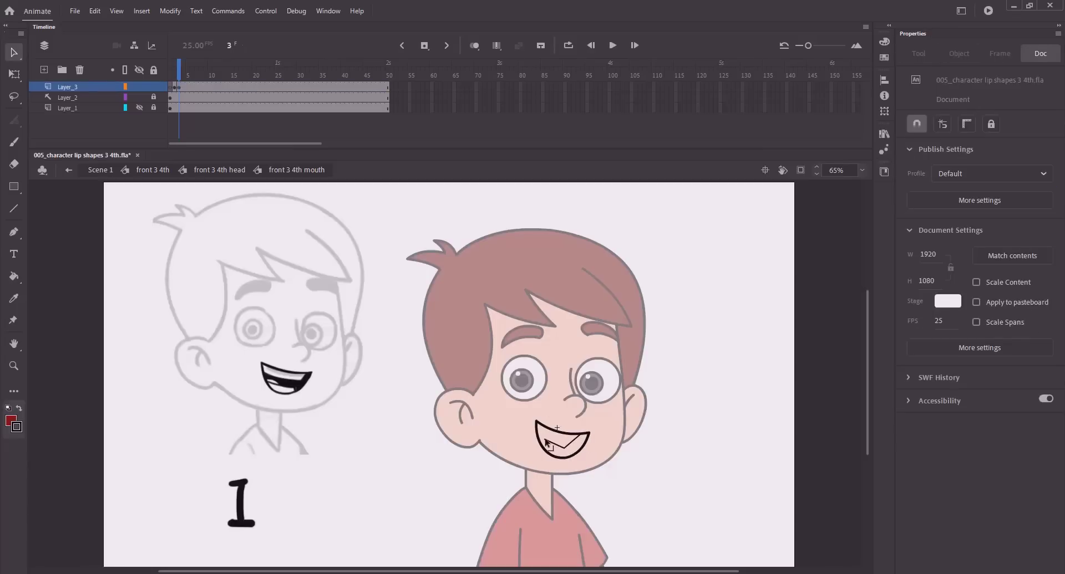
Step: Shape the teeth line with an angled right end and widen the mouth slightly with Free Transform
{"action": "left_click", "coordinate": [556, 443]}
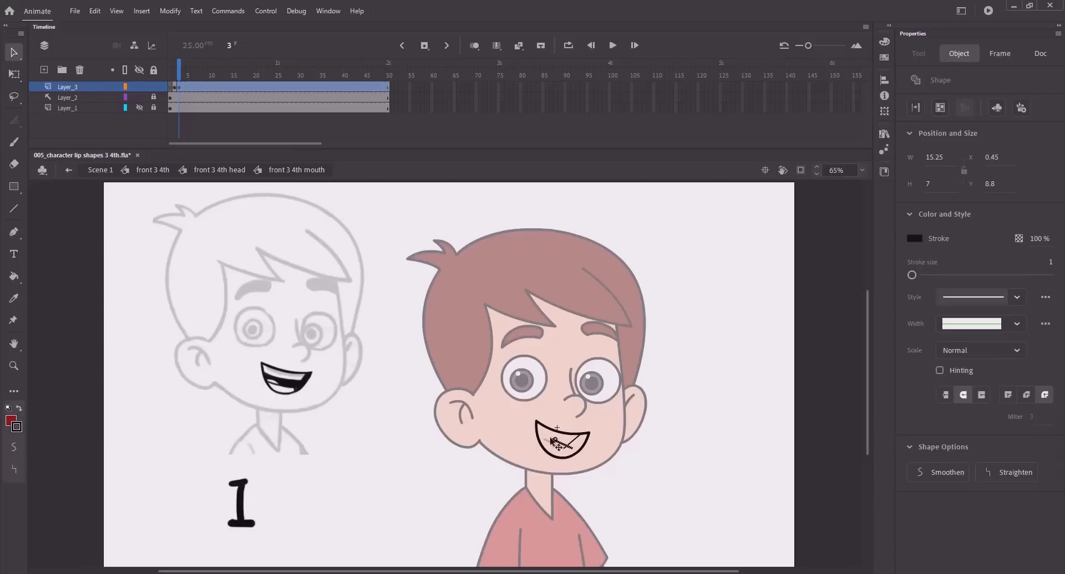
{"action": "left_click", "coordinate": [560, 437]}
{"action": "left_click_drag", "start_coordinate": [544, 440], "coordinate": [542, 434]}
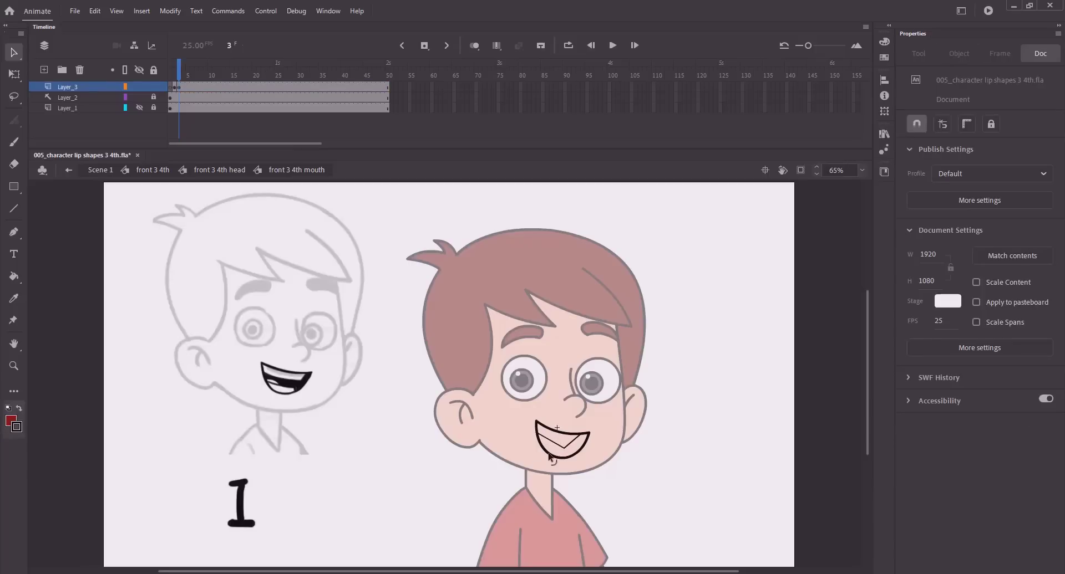
{"action": "mouse_move", "coordinate": [564, 441]}
{"action": "left_mouse_down"}
{"action": "mouse_move", "coordinate": [528, 439]}
{"action": "mouse_move", "coordinate": [561, 422]}
{"action": "left_mouse_up"}
{"action": "double_click", "coordinate": [545, 438]}
{"action": "key", "text": "q"}
{"action": "left_click", "coordinate": [503, 433]}
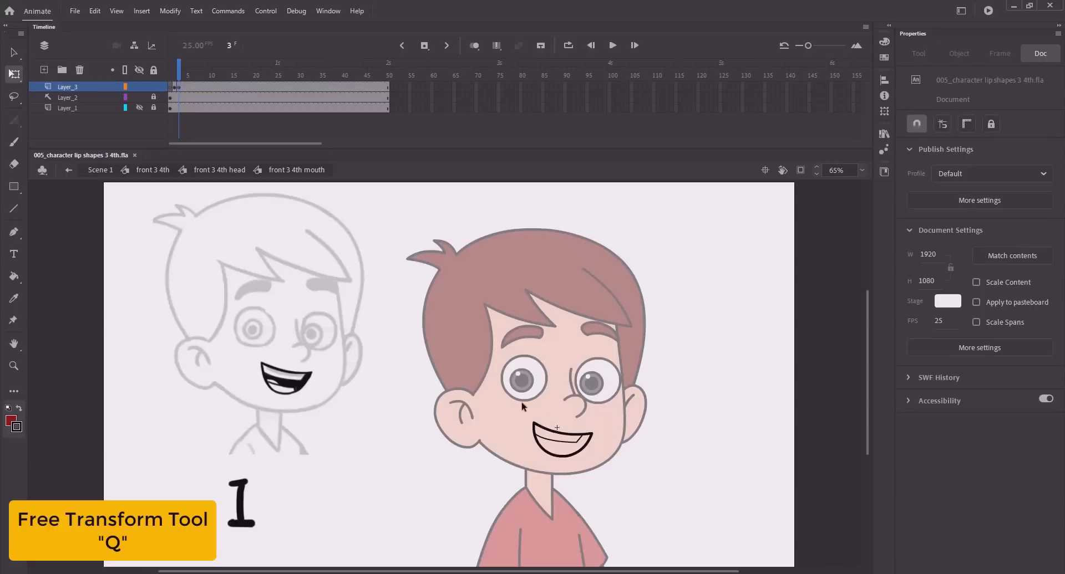
Step: Reposition the right corner of the upper teeth line inside the I mouth
{"action": "key", "text": "z"}
{"action": "left_click", "coordinate": [555, 444]}
{"action": "key", "text": "v"}
{"action": "left_click_drag", "start_coordinate": [515, 363], "coordinate": [547, 360]}
{"action": "left_click", "coordinate": [547, 342]}
{"action": "left_click", "coordinate": [531, 369]}
Step: Fit the left end of the upper teeth line to the mouth outline, fine-tune its right corner, and save the file
{"action": "left_click", "coordinate": [427, 353]}
{"action": "left_click_drag", "start_coordinate": [427, 354], "coordinate": [423, 352]}
{"action": "left_click", "coordinate": [383, 326]}
{"action": "left_click_drag", "start_coordinate": [363, 331], "coordinate": [364, 322]}
{"action": "mouse_move", "coordinate": [546, 364]}
{"action": "left_mouse_down"}
{"action": "mouse_move", "coordinate": [530, 372]}
{"action": "mouse_move", "coordinate": [547, 360]}
{"action": "left_mouse_up"}
{"action": "key", "text": "ctrl+s"}
{"action": "left_click", "coordinate": [363, 333]}
{"action": "left_click", "coordinate": [353, 335]}
{"action": "mouse_move", "coordinate": [362, 330]}
{"action": "left_mouse_down"}
{"action": "mouse_move", "coordinate": [358, 353]}
{"action": "mouse_move", "coordinate": [344, 326]}
{"action": "mouse_move", "coordinate": [360, 336]}
{"action": "mouse_move", "coordinate": [1024, 363]}
{"action": "left_mouse_up"}
{"action": "key", "text": "ctrl+s"}
Step: Draw the lower teeth line inside the I mouth with a squared-off right end that meets the lower lip
{"action": "key", "text": "space"}
{"action": "left_click_drag", "start_coordinate": [340, 278], "coordinate": [517, 399]}
{"action": "left_click_drag", "start_coordinate": [859, 475], "coordinate": [109, 291]}
{"action": "key", "text": "n"}
{"action": "mouse_move", "coordinate": [514, 377]}
{"action": "left_mouse_down"}
{"action": "mouse_move", "coordinate": [608, 412]}
{"action": "mouse_move", "coordinate": [604, 404]}
{"action": "left_mouse_up"}
{"action": "key", "text": "v"}
{"action": "left_click_drag", "start_coordinate": [514, 379], "coordinate": [478, 376]}
{"action": "left_click_drag", "start_coordinate": [591, 400], "coordinate": [531, 373]}
{"action": "left_click_drag", "start_coordinate": [122, 178], "coordinate": [855, 309]}
{"action": "left_click_drag", "start_coordinate": [838, 388], "coordinate": [308, 293]}
{"action": "left_click_drag", "start_coordinate": [556, 368], "coordinate": [505, 380]}
{"action": "left_click_drag", "start_coordinate": [34, 213], "coordinate": [725, 348]}
{"action": "left_click_drag", "start_coordinate": [841, 350], "coordinate": [181, 258]}
Step: Draw a small tongue arc above the lower teeth line, clean up its excess segments, and save the file
{"action": "key", "text": "n"}
{"action": "mouse_move", "coordinate": [516, 403]}
{"action": "left_mouse_down"}
{"action": "mouse_move", "coordinate": [485, 403]}
{"action": "mouse_move", "coordinate": [499, 394]}
{"action": "mouse_move", "coordinate": [526, 422]}
{"action": "mouse_move", "coordinate": [463, 413]}
{"action": "left_mouse_up"}
{"action": "key", "text": "v"}
{"action": "left_click", "coordinate": [510, 403]}
{"action": "double_click", "coordinate": [499, 394]}
{"action": "double_click", "coordinate": [500, 402]}
{"action": "key", "text": "ctrl+s"}
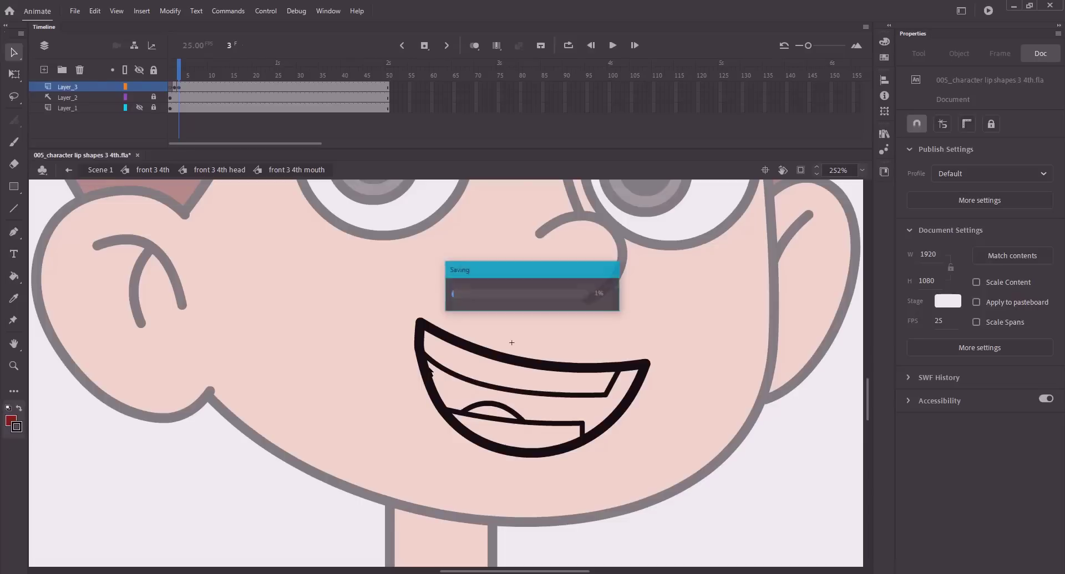
Step: Fill the I mouth's interior with dark red, both rows of teeth with white, and the tongue with red
{"action": "key", "text": "ctrl+minus"}
{"action": "key", "text": "ctrl+minus"}
{"action": "key", "text": "k"}
{"action": "left_click", "coordinate": [461, 388]}
{"action": "left_click", "coordinate": [913, 158]}
{"action": "left_click", "coordinate": [450, 404]}
{"action": "left_click", "coordinate": [466, 388]}
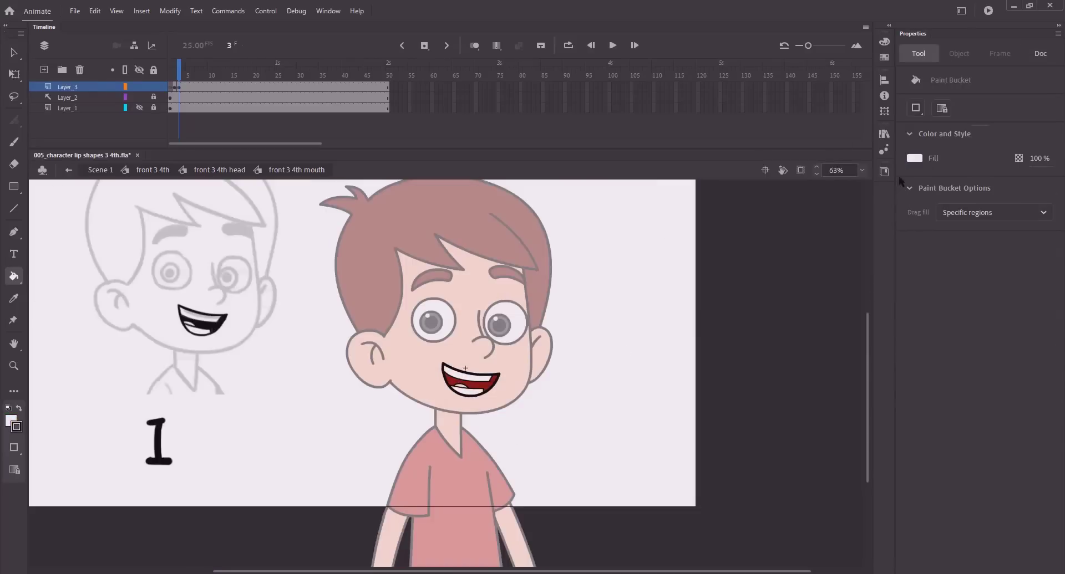
{"action": "left_click", "coordinate": [913, 160]}
{"action": "left_click", "coordinate": [745, 249]}
{"action": "left_click", "coordinate": [462, 387]}
Step: Pull the outline near the left corner of the I mouth slightly outward
{"action": "key", "text": "z"}
{"action": "left_click", "coordinate": [425, 359]}
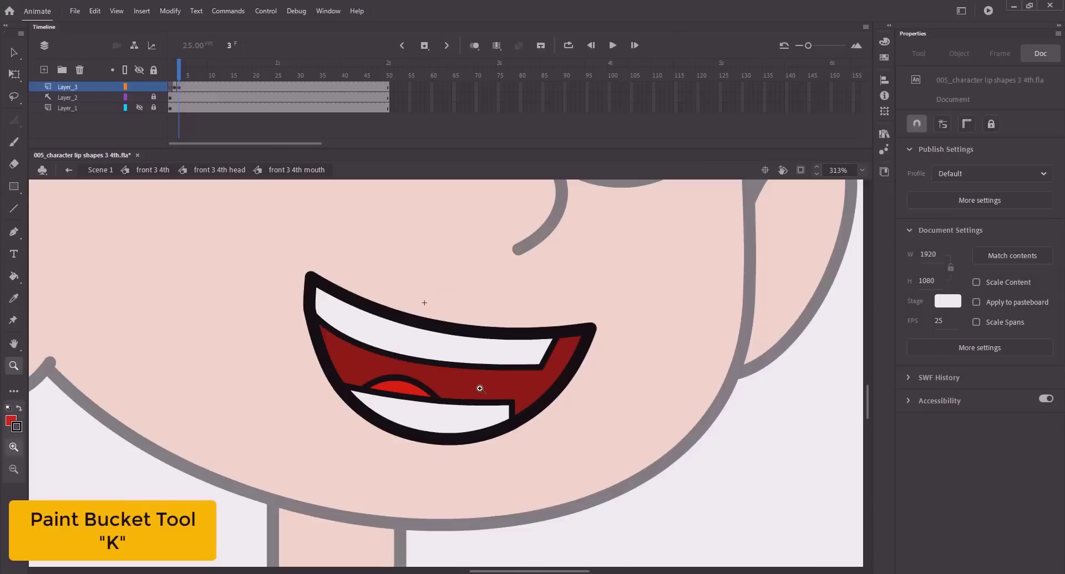
{"action": "key", "text": "v"}
{"action": "left_click_drag", "start_coordinate": [309, 297], "coordinate": [306, 296]}
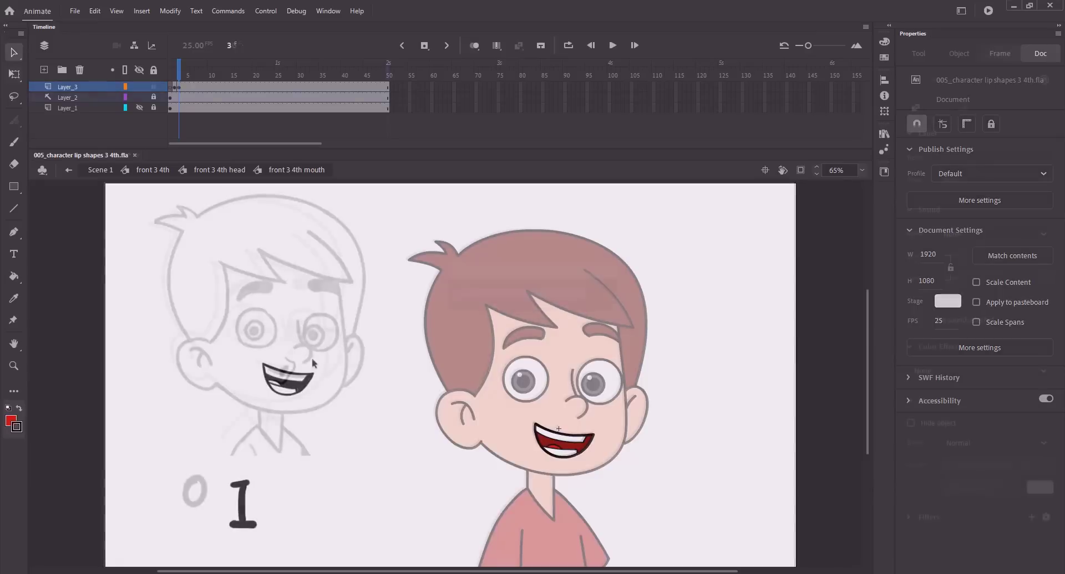
Step: Insert a blank keyframe at frame 4 of Layer_3 for the O mouth and save the file
{"action": "left_click", "coordinate": [170, 75]}
{"action": "left_click", "coordinate": [154, 86]}
{"action": "left_click", "coordinate": [183, 75]}
{"action": "key", "text": "F7"}
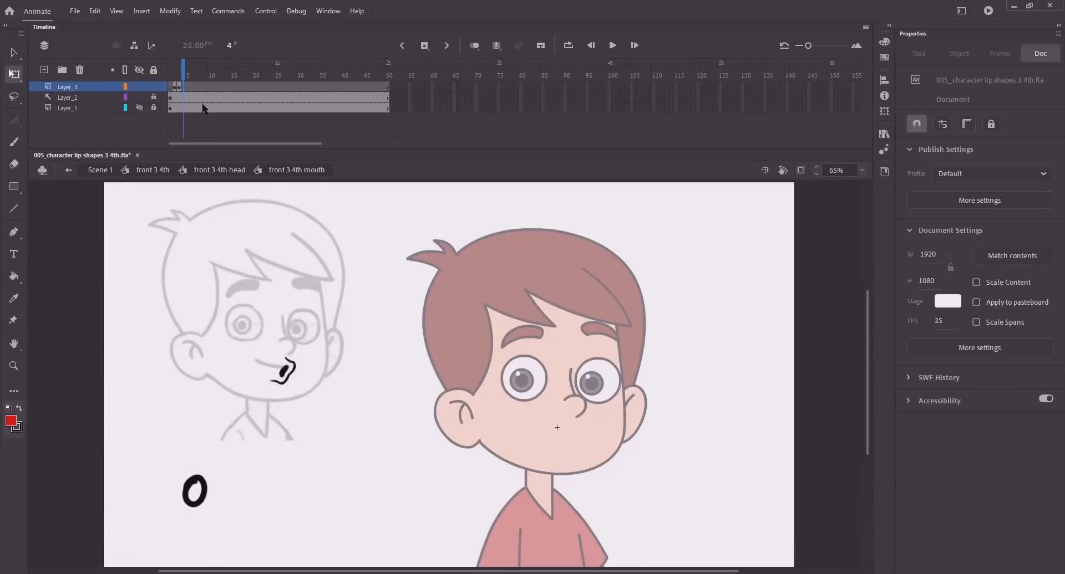
{"action": "key", "text": "ctrl+s"}
Step: Draw a short vertical black line below the nose for the O mouth and give it a thicker stroke
{"action": "key", "text": "n"}
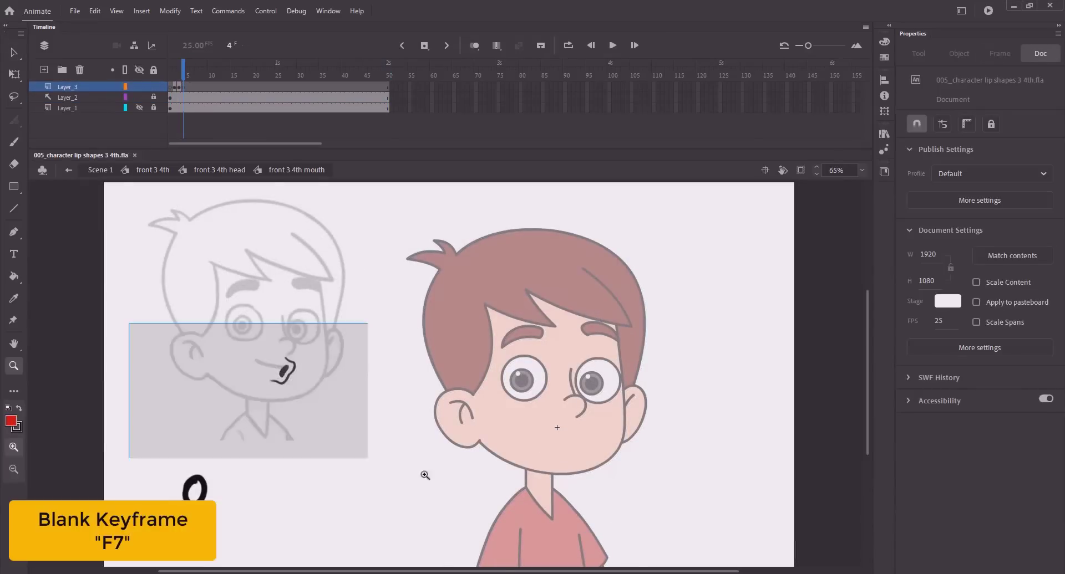
{"action": "scroll", "coordinate": [571, 410], "scroll_direction": "up", "scroll_amount": 3}
{"action": "left_click_drag", "start_coordinate": [669, 373], "coordinate": [669, 423]}
{"action": "key", "text": "v"}
{"action": "left_click", "coordinate": [670, 403]}
{"action": "left_click", "coordinate": [1052, 274]}
{"action": "left_click", "coordinate": [681, 404]}
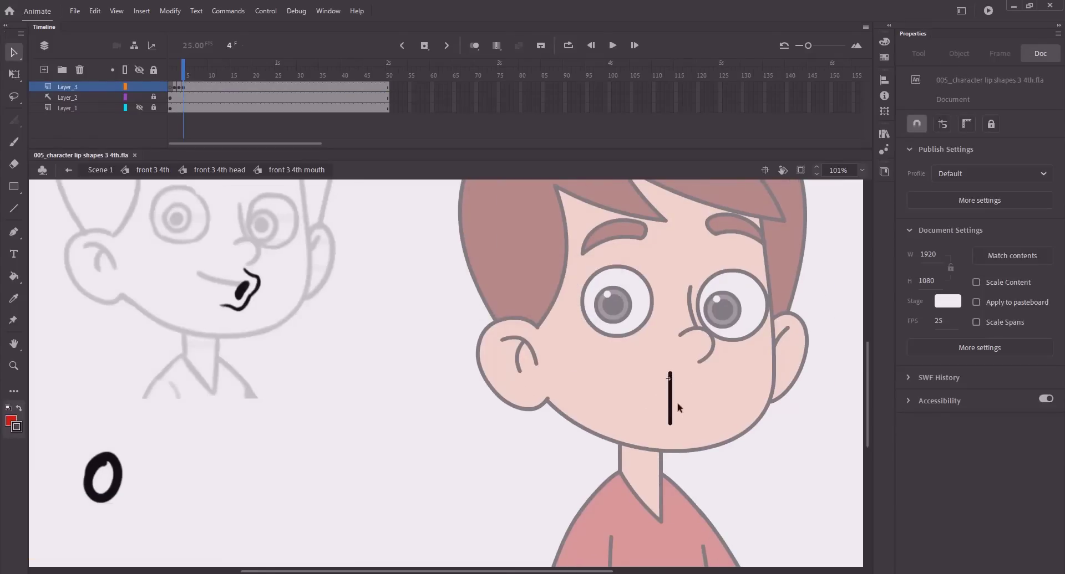
Step: Bend the vertical line into the O mouth's pursed-lip profile and pull in its lower end
{"action": "mouse_move", "coordinate": [670, 373]}
{"action": "left_mouse_down"}
{"action": "mouse_move", "coordinate": [696, 367]}
{"action": "mouse_move", "coordinate": [696, 404]}
{"action": "mouse_move", "coordinate": [712, 385]}
{"action": "mouse_move", "coordinate": [694, 435]}
{"action": "mouse_move", "coordinate": [680, 413]}
{"action": "mouse_move", "coordinate": [668, 425]}
{"action": "mouse_move", "coordinate": [696, 422]}
{"action": "mouse_move", "coordinate": [677, 438]}
{"action": "mouse_move", "coordinate": [654, 417]}
{"action": "mouse_move", "coordinate": [676, 437]}
{"action": "mouse_move", "coordinate": [665, 409]}
{"action": "mouse_move", "coordinate": [675, 423]}
{"action": "left_mouse_up"}
{"action": "left_click_drag", "start_coordinate": [702, 390], "coordinate": [713, 391]}
{"action": "left_click", "coordinate": [707, 380]}
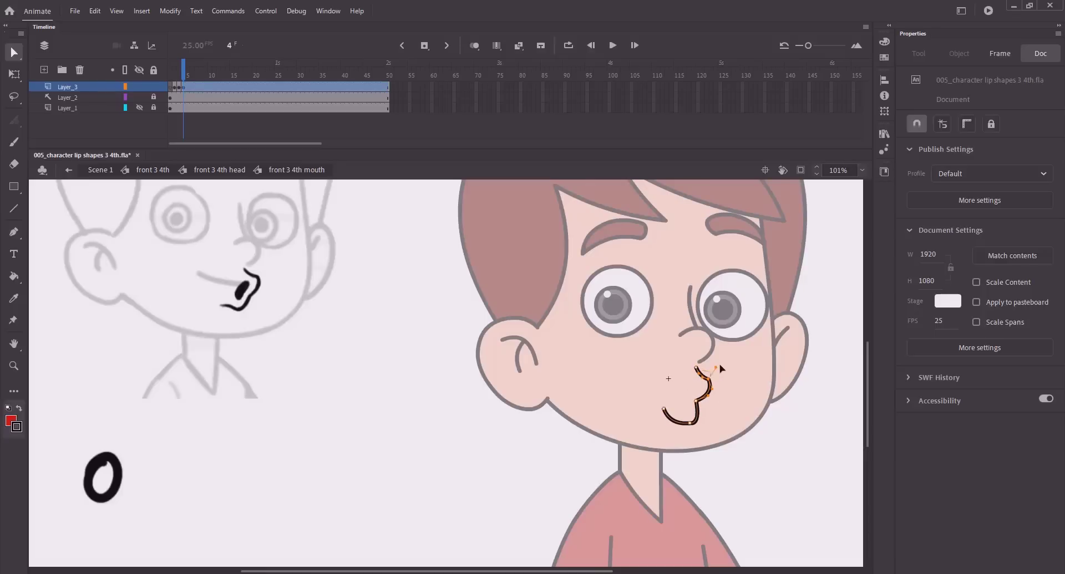
{"action": "left_click", "coordinate": [682, 414]}
{"action": "left_click", "coordinate": [678, 421]}
{"action": "left_click_drag", "start_coordinate": [677, 423], "coordinate": [673, 413]}
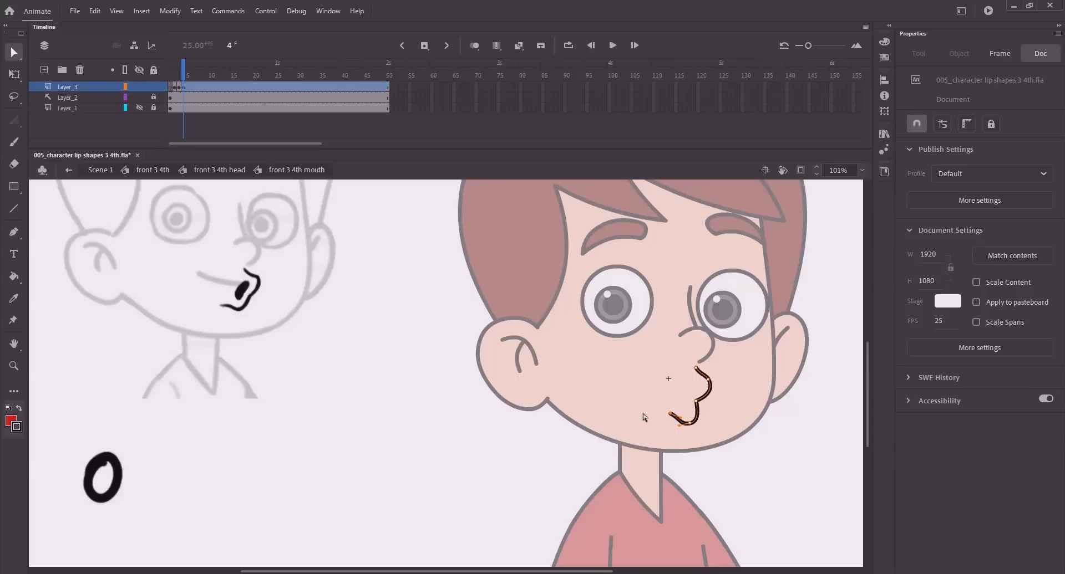
Step: Smooth the notch between the O mouth's upper and lower lip and save the file
{"action": "left_click_drag", "start_coordinate": [696, 401], "coordinate": [698, 400]}
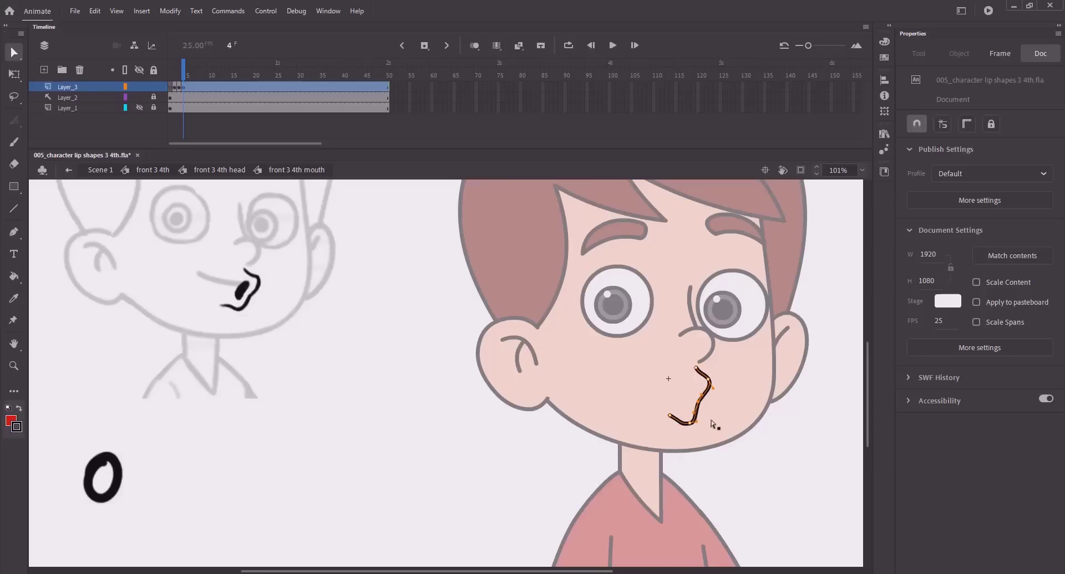
{"action": "left_click", "coordinate": [660, 397]}
{"action": "left_click", "coordinate": [698, 407]}
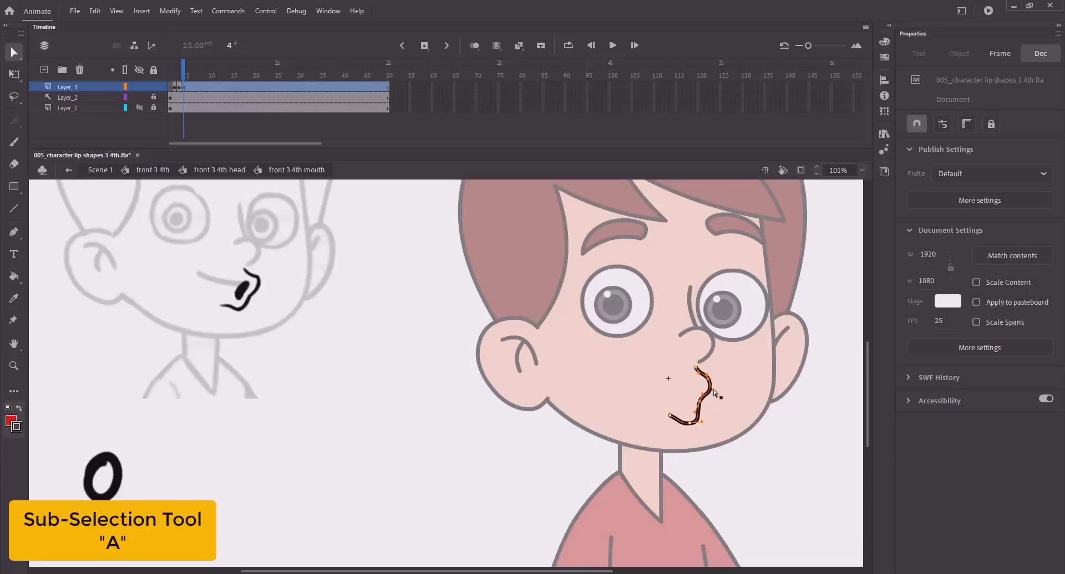
{"action": "left_click", "coordinate": [670, 384]}
{"action": "key", "text": "ctrl+s"}
{"action": "left_click", "coordinate": [651, 394]}
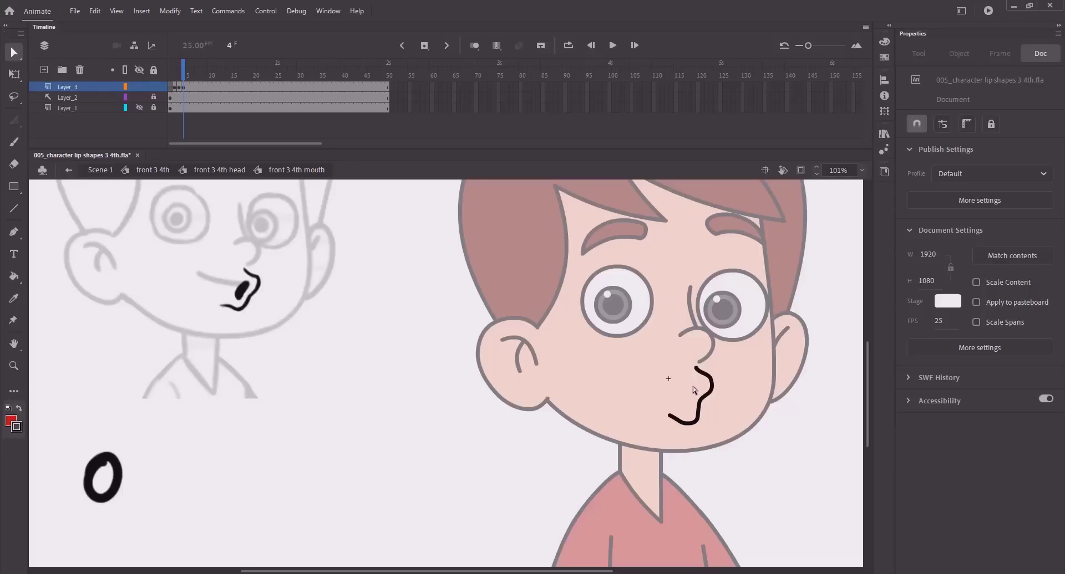
{"action": "key", "text": "b"}
{"action": "left_click", "coordinate": [732, 243]}
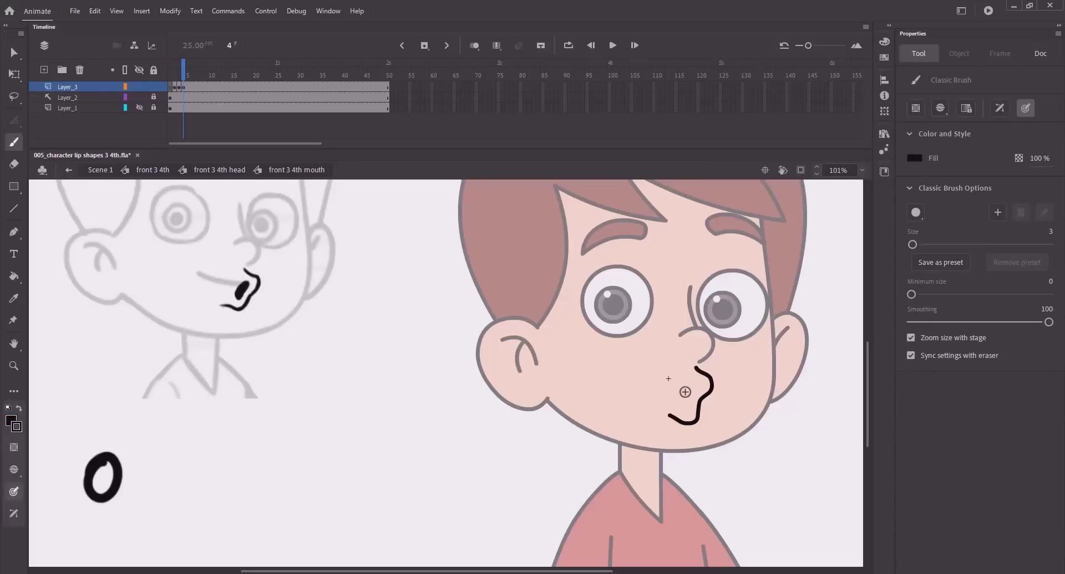
{"action": "left_click_drag", "start_coordinate": [635, 344], "coordinate": [657, 391]}
{"action": "key", "text": "ctrl+z"}
{"action": "left_click_drag", "start_coordinate": [618, 361], "coordinate": [631, 417]}
{"action": "key", "text": "ctrl+z"}
{"action": "key", "text": "ctrl+z"}
{"action": "key", "text": "ctrl+z"}
Step: Draw a narrow upright black oval inside the O mouth's lip profile and delete its fill
{"action": "key", "text": "o"}
{"action": "left_click_drag", "start_coordinate": [683, 379], "coordinate": [693, 399]}
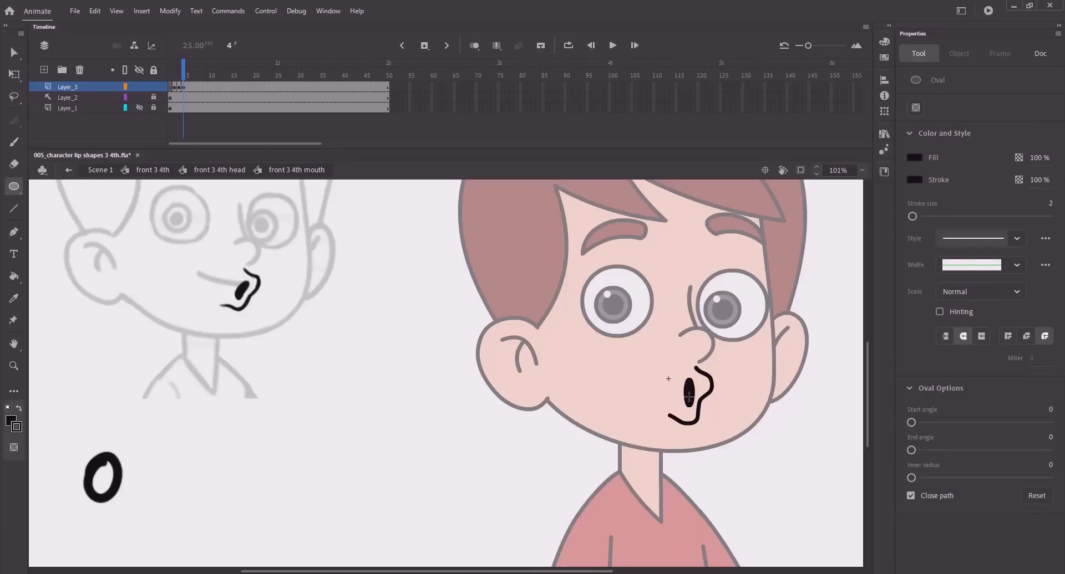
{"action": "key", "text": "v"}
{"action": "left_click", "coordinate": [689, 398]}
{"action": "key", "text": "Delete"}
Step: Slant the oval outline so it leans toward the upper lip, following the O sketch
{"action": "left_click", "coordinate": [685, 391]}
{"action": "key", "text": "q"}
{"action": "mouse_move", "coordinate": [685, 370]}
{"action": "left_mouse_down"}
{"action": "mouse_move", "coordinate": [665, 363]}
{"action": "mouse_move", "coordinate": [713, 393]}
{"action": "mouse_move", "coordinate": [674, 379]}
{"action": "left_mouse_up"}
{"action": "left_click", "coordinate": [826, 229]}
{"action": "left_click", "coordinate": [686, 401]}
{"action": "mouse_move", "coordinate": [667, 417]}
{"action": "left_mouse_down"}
{"action": "mouse_move", "coordinate": [653, 429]}
{"action": "mouse_move", "coordinate": [664, 420]}
{"action": "left_mouse_up"}
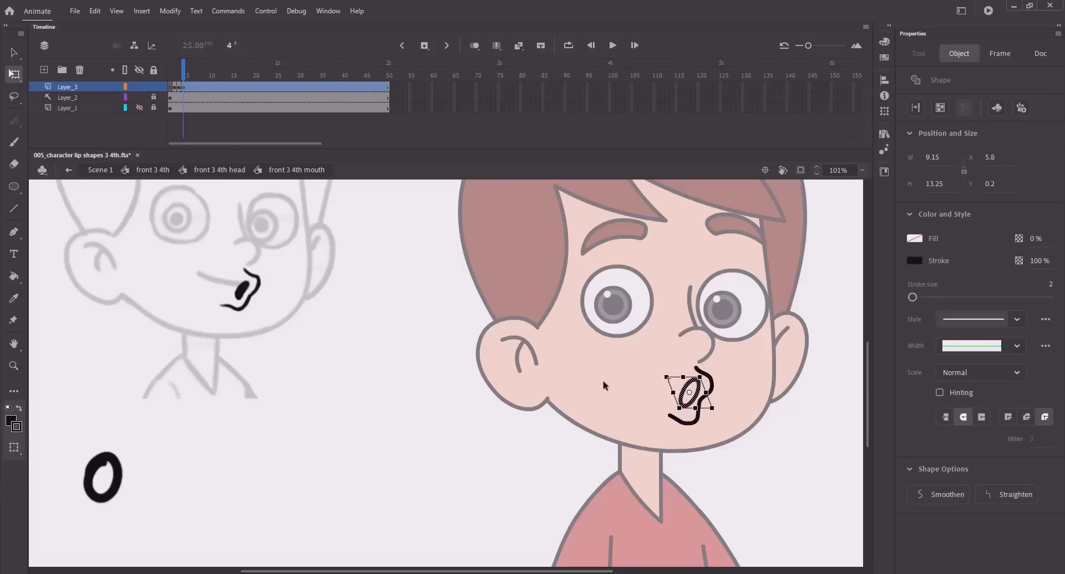
{"action": "left_click", "coordinate": [634, 373]}
{"action": "key", "text": "v"}
{"action": "left_click", "coordinate": [691, 385]}
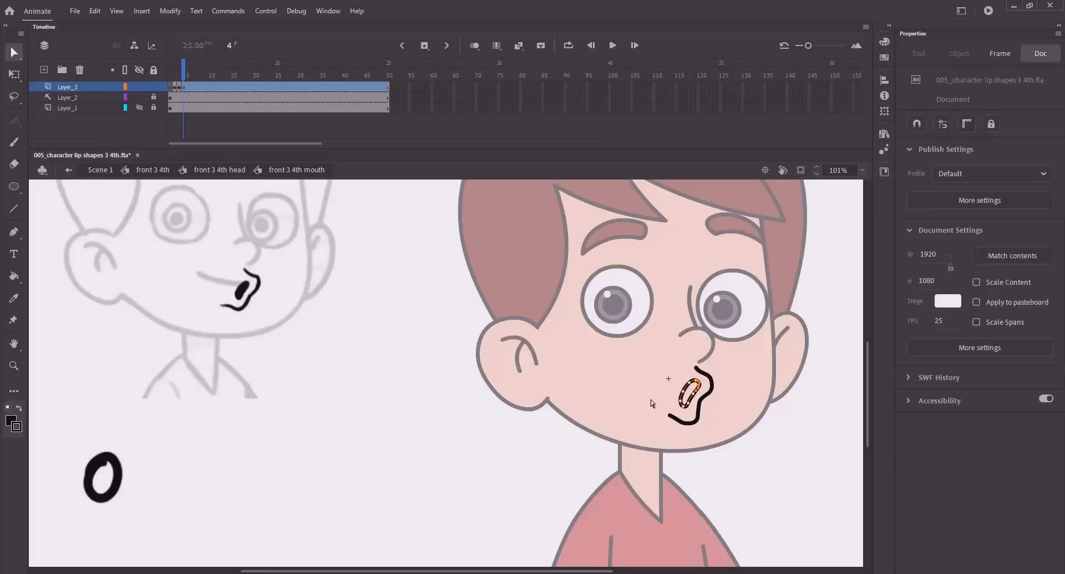
{"action": "left_click", "coordinate": [662, 389]}
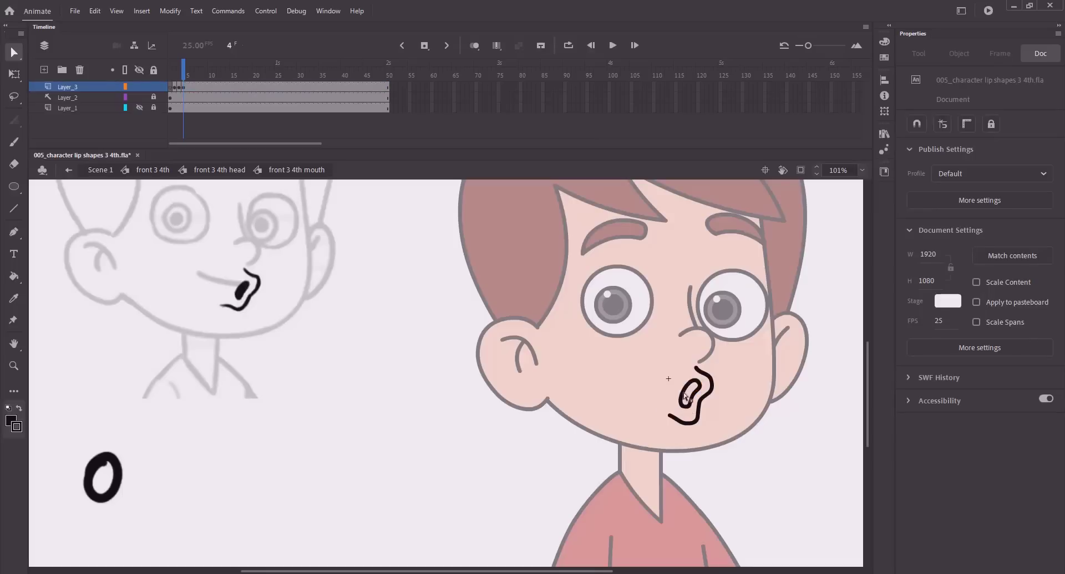
{"action": "key", "text": "ctrl+z"}
{"action": "key", "text": "ctrl+z"}
{"action": "key", "text": "v"}
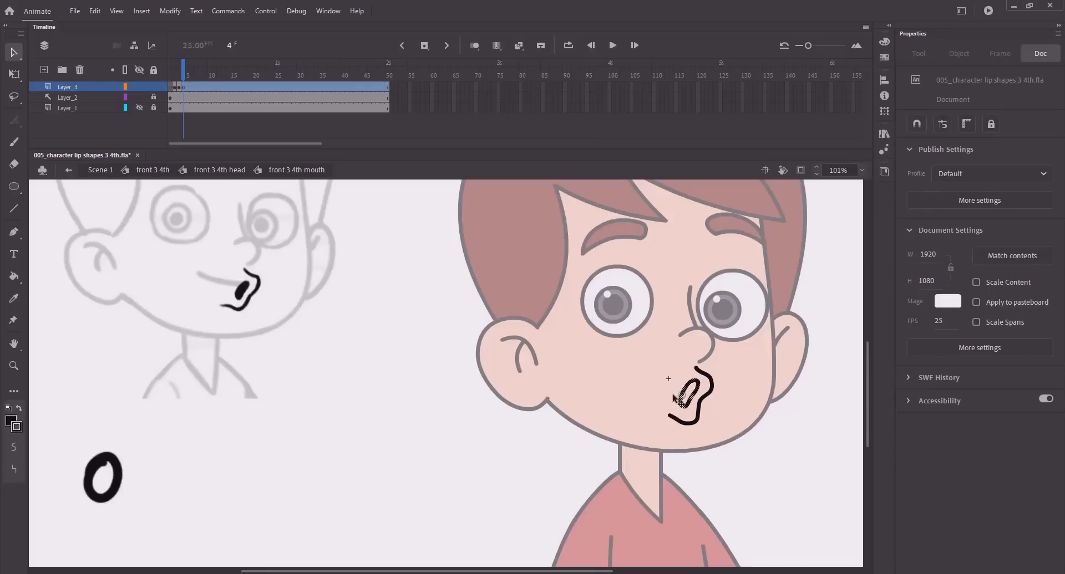
Step: Adjust the slanted oval with Free Transform and fill its interior with black
{"action": "key", "text": "q"}
{"action": "left_click_drag", "start_coordinate": [670, 372], "coordinate": [663, 374]}
{"action": "left_click", "coordinate": [663, 378]}
{"action": "key", "text": "k"}
{"action": "left_click", "coordinate": [688, 394]}
{"action": "key", "text": "v"}
{"action": "key", "text": "ctrl+2"}
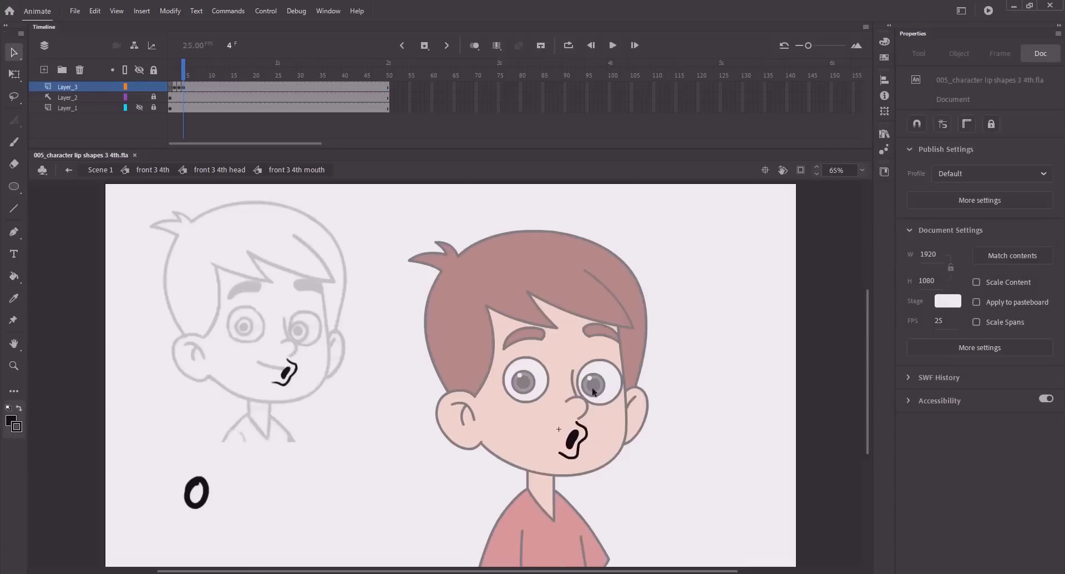
Step: Scale the whole O mouth down to 16.25 by 21.5 and move it to X 4.95, Y -4.5
{"action": "left_click_drag", "start_coordinate": [544, 406], "coordinate": [584, 468]}
{"action": "key", "text": "q"}
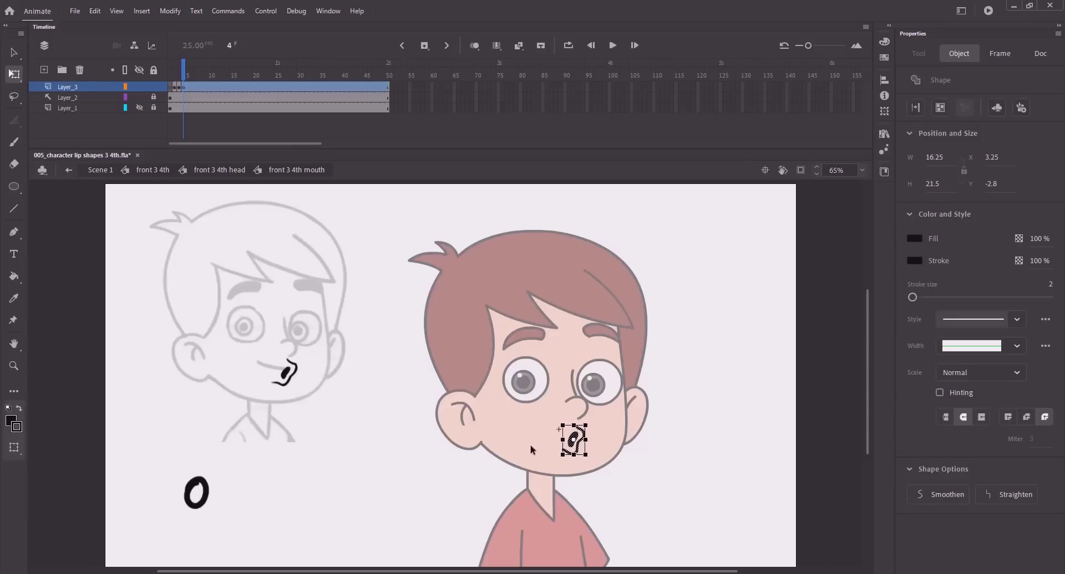
{"action": "key", "text": "v"}
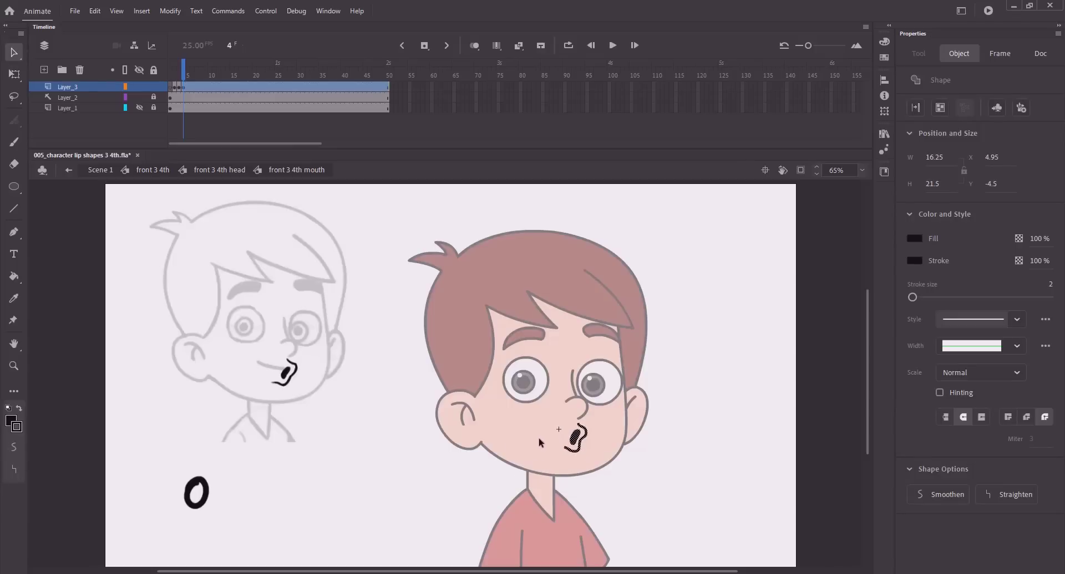
{"action": "left_click", "coordinate": [580, 427]}
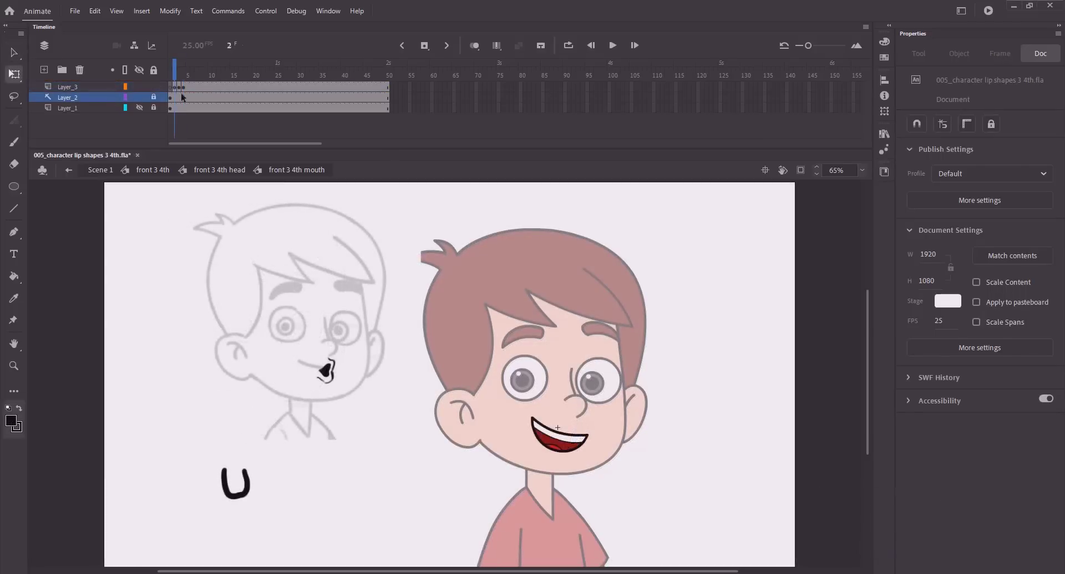
Step: Insert a blank keyframe at frame 5 of Layer_3 for the U mouth, save, and draw a short black line below the nose
{"action": "key", "text": "F7"}
{"action": "key", "text": "ctrl+s"}
{"action": "key", "text": "z"}
{"action": "left_click_drag", "start_coordinate": [200, 278], "coordinate": [714, 489]}
{"action": "left_click_drag", "start_coordinate": [545, 401], "coordinate": [496, 375]}
{"action": "key", "text": "n"}
{"action": "left_click_drag", "start_coordinate": [575, 409], "coordinate": [572, 469]}
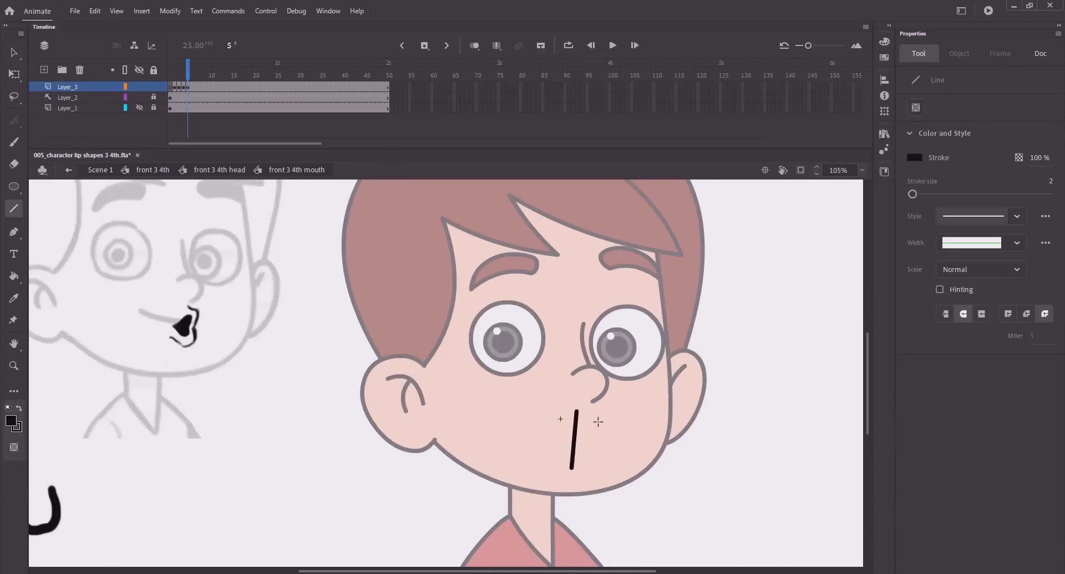
Step: Bend the line into the U mouth's protruding upper and lower lip profile
{"action": "key", "text": "v"}
{"action": "left_click_drag", "start_coordinate": [574, 419], "coordinate": [603, 420]}
{"action": "left_click_drag", "start_coordinate": [576, 411], "coordinate": [570, 458]}
{"action": "left_click_drag", "start_coordinate": [586, 464], "coordinate": [584, 465]}
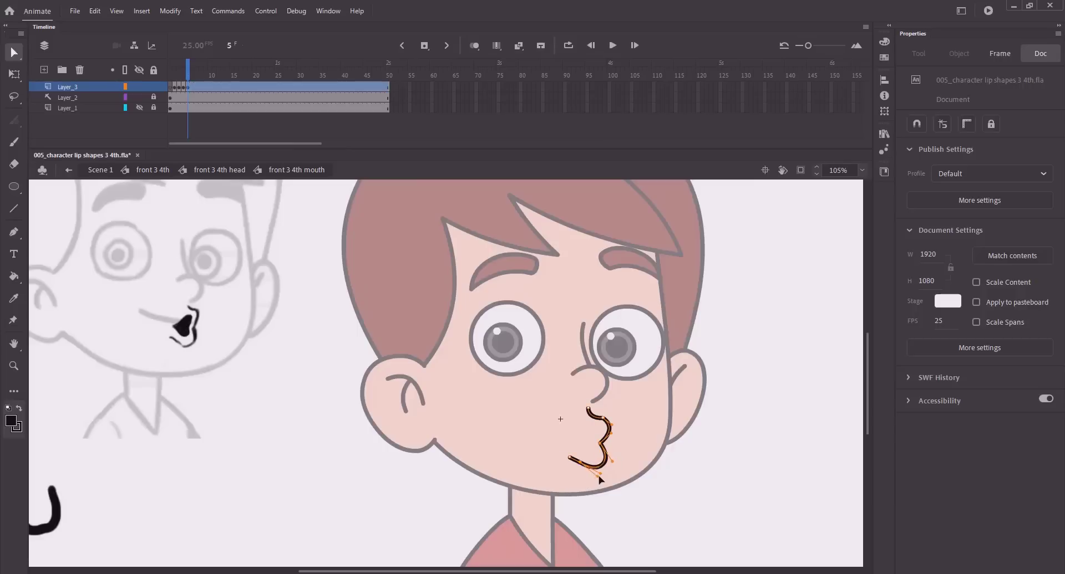
{"action": "left_click", "coordinate": [587, 481]}
Step: Refine the curves and ends of the U mouth's lip line and save the file
{"action": "key", "text": "z"}
{"action": "left_click_drag", "start_coordinate": [539, 392], "coordinate": [627, 497]}
{"action": "key", "text": "a"}
{"action": "left_click", "coordinate": [430, 437]}
{"action": "key", "text": "v"}
{"action": "double_click", "coordinate": [430, 436]}
{"action": "left_click_drag", "start_coordinate": [401, 399], "coordinate": [443, 458]}
{"action": "mouse_move", "coordinate": [492, 489]}
{"action": "left_mouse_down"}
{"action": "mouse_move", "coordinate": [492, 499]}
{"action": "mouse_move", "coordinate": [493, 489]}
{"action": "left_mouse_up"}
{"action": "left_click_drag", "start_coordinate": [548, 434], "coordinate": [544, 426]}
{"action": "key", "text": "ctrl+s"}
{"action": "left_click_drag", "start_coordinate": [497, 235], "coordinate": [552, 284]}
{"action": "left_click", "coordinate": [430, 260]}
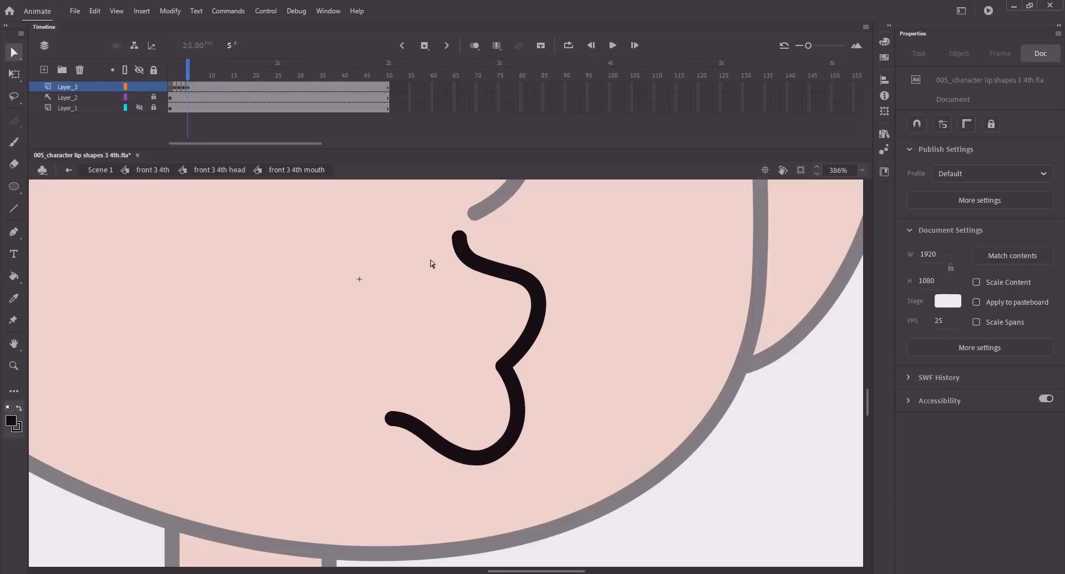
{"action": "key", "text": "b"}
{"action": "mouse_move", "coordinate": [473, 305]}
{"action": "left_mouse_down"}
{"action": "mouse_move", "coordinate": [414, 342]}
{"action": "mouse_move", "coordinate": [465, 311]}
{"action": "mouse_move", "coordinate": [500, 319]}
{"action": "left_mouse_up"}
{"action": "key", "text": "ctrl+z"}
{"action": "key", "text": "ctrl+s"}
{"action": "key", "text": "ctrl+minus"}
{"action": "left_click_drag", "start_coordinate": [425, 321], "coordinate": [637, 504]}
{"action": "key", "text": "ctrl+minus"}
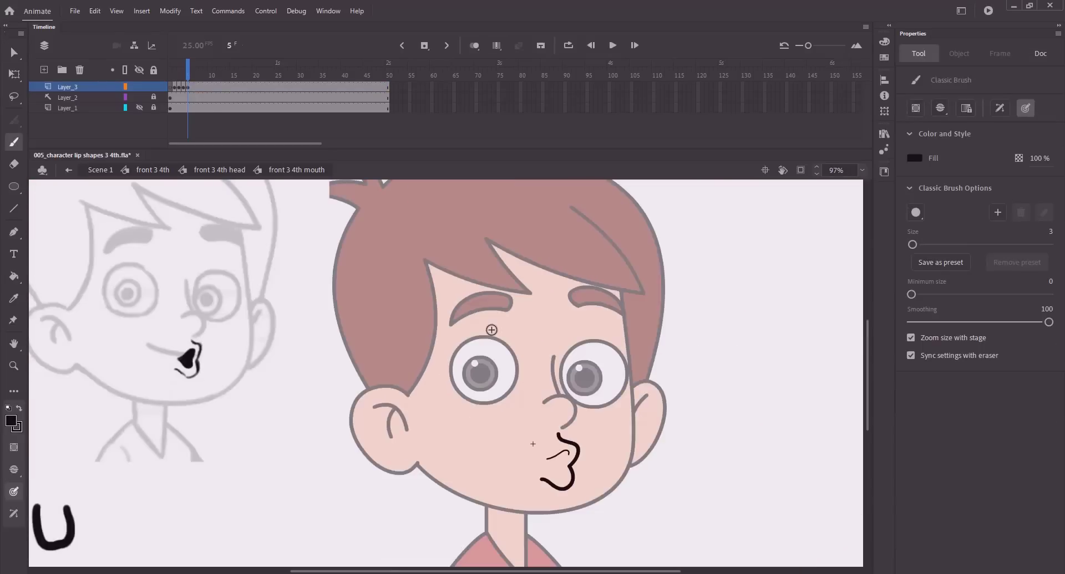
{"action": "key", "text": "ctrl+z"}
{"action": "key", "text": "ctrl+s"}
{"action": "key", "text": "ctrl+z"}
{"action": "key", "text": "z"}
{"action": "left_click_drag", "start_coordinate": [516, 426], "coordinate": [615, 521]}
{"action": "key", "text": "b"}
{"action": "mouse_move", "coordinate": [453, 272]}
{"action": "left_mouse_down"}
{"action": "mouse_move", "coordinate": [458, 321]}
{"action": "mouse_move", "coordinate": [441, 346]}
{"action": "left_mouse_up"}
{"action": "key", "text": "ctrl+z"}
{"action": "mouse_move", "coordinate": [397, 309]}
{"action": "left_mouse_down"}
{"action": "mouse_move", "coordinate": [482, 278]}
{"action": "mouse_move", "coordinate": [447, 336]}
{"action": "mouse_move", "coordinate": [468, 299]}
{"action": "mouse_move", "coordinate": [447, 395]}
{"action": "mouse_move", "coordinate": [366, 338]}
{"action": "mouse_move", "coordinate": [437, 286]}
{"action": "left_mouse_up"}
{"action": "key", "text": "ctrl+z"}
{"action": "key", "text": "z"}
{"action": "key", "text": "b"}
{"action": "key", "text": "k"}
{"action": "left_click", "coordinate": [423, 354]}
{"action": "key", "text": "v"}
{"action": "left_click", "coordinate": [423, 341]}
{"action": "left_click", "coordinate": [944, 296]}
{"action": "left_click", "coordinate": [943, 295]}
{"action": "left_click", "coordinate": [398, 297]}
{"action": "left_click_drag", "start_coordinate": [429, 334], "coordinate": [223, 220]}
{"action": "key", "text": "ctrl+x"}
{"action": "key", "text": "ctrl+minus"}
Step: Draw a small black rectangle inside the U mouth's lip profile and delete its fill
{"action": "key", "text": "r"}
{"action": "key", "text": "v"}
{"action": "left_click", "coordinate": [569, 383]}
{"action": "mouse_move", "coordinate": [555, 398]}
{"action": "left_mouse_down"}
{"action": "mouse_move", "coordinate": [585, 367]}
{"action": "mouse_move", "coordinate": [598, 386]}
{"action": "left_mouse_up"}
{"action": "key", "text": "Delete"}
Step: Bend the rectangle's sides and move its corners into a heart-shaped mouth opening pointing toward the cheek
{"action": "left_click_drag", "start_coordinate": [585, 367], "coordinate": [606, 359]}
{"action": "left_click_drag", "start_coordinate": [555, 398], "coordinate": [587, 414]}
{"action": "left_click_drag", "start_coordinate": [352, 356], "coordinate": [313, 400]}
{"action": "left_click_drag", "start_coordinate": [555, 444], "coordinate": [564, 448]}
{"action": "left_click_drag", "start_coordinate": [563, 416], "coordinate": [568, 416]}
{"action": "left_click_drag", "start_coordinate": [516, 411], "coordinate": [517, 421]}
{"action": "left_click_drag", "start_coordinate": [543, 412], "coordinate": [549, 403]}
{"action": "left_click_drag", "start_coordinate": [534, 441], "coordinate": [531, 445]}
Step: Refine the heart-shaped opening's anchor points and curves with the Subselection tool
{"action": "key", "text": "a"}
{"action": "left_click", "coordinate": [516, 421]}
{"action": "left_click_drag", "start_coordinate": [574, 408], "coordinate": [574, 409]}
{"action": "left_click_drag", "start_coordinate": [534, 403], "coordinate": [549, 456]}
{"action": "left_click", "coordinate": [560, 430]}
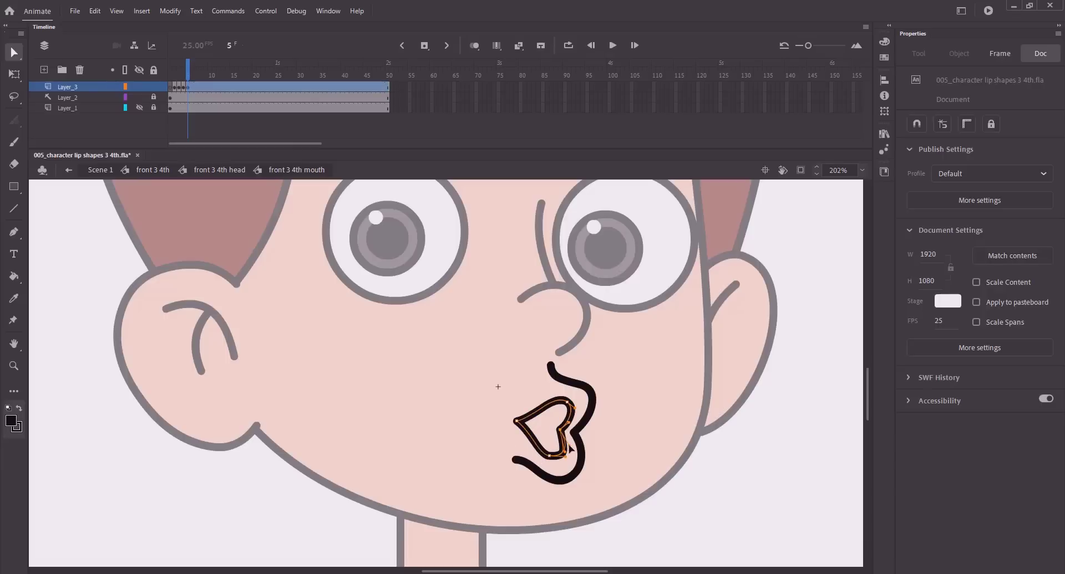
{"action": "mouse_move", "coordinate": [542, 457]}
{"action": "left_mouse_down"}
{"action": "mouse_move", "coordinate": [519, 428]}
{"action": "mouse_move", "coordinate": [540, 397]}
{"action": "mouse_move", "coordinate": [528, 397]}
{"action": "left_mouse_up"}
{"action": "left_click", "coordinate": [525, 452]}
{"action": "left_click", "coordinate": [522, 426]}
Step: Adjust the heart-shaped outline with Free Transform, fill it with black, and save the file
{"action": "key", "text": "v"}
{"action": "double_click", "coordinate": [532, 415]}
{"action": "key", "text": "q"}
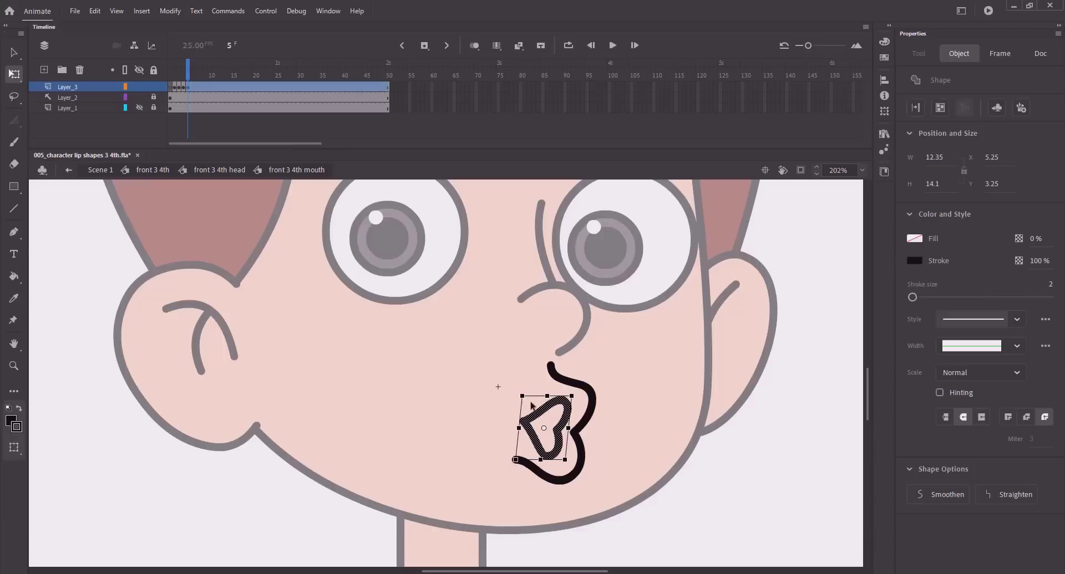
{"action": "left_click", "coordinate": [484, 407]}
{"action": "key", "text": "k"}
{"action": "left_click", "coordinate": [544, 445]}
{"action": "key", "text": "v"}
{"action": "key", "text": "ctrl+2"}
{"action": "key", "text": "ctrl+s"}
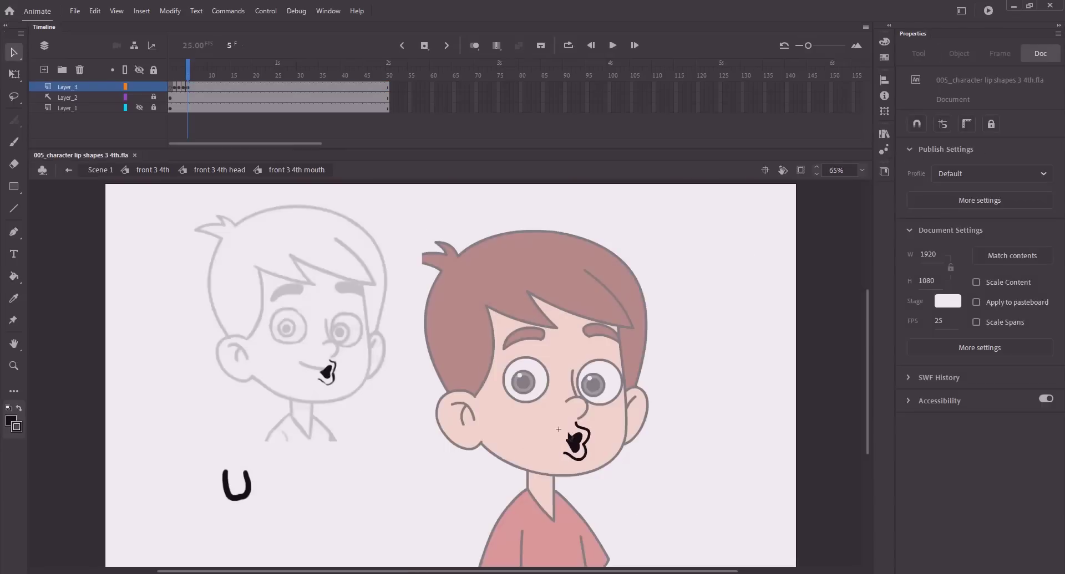
Step: Scale the black heart-shaped opening of the U mouth down to 8.55 by 10.8
{"action": "left_click", "coordinate": [569, 444]}
{"action": "key", "text": "z"}
{"action": "left_click_drag", "start_coordinate": [542, 399], "coordinate": [615, 483]}
{"action": "left_click_drag", "start_coordinate": [580, 440], "coordinate": [605, 440]}
{"action": "key", "text": "v"}
{"action": "double_click", "coordinate": [456, 377]}
{"action": "key", "text": "q"}
{"action": "mouse_move", "coordinate": [441, 334]}
{"action": "left_mouse_down"}
{"action": "mouse_move", "coordinate": [423, 342]}
{"action": "mouse_move", "coordinate": [441, 340]}
{"action": "mouse_move", "coordinate": [443, 362]}
{"action": "mouse_move", "coordinate": [423, 343]}
{"action": "left_mouse_up"}
{"action": "key", "text": "ctrl+minus"}
{"action": "key", "text": "ctrl+minus"}
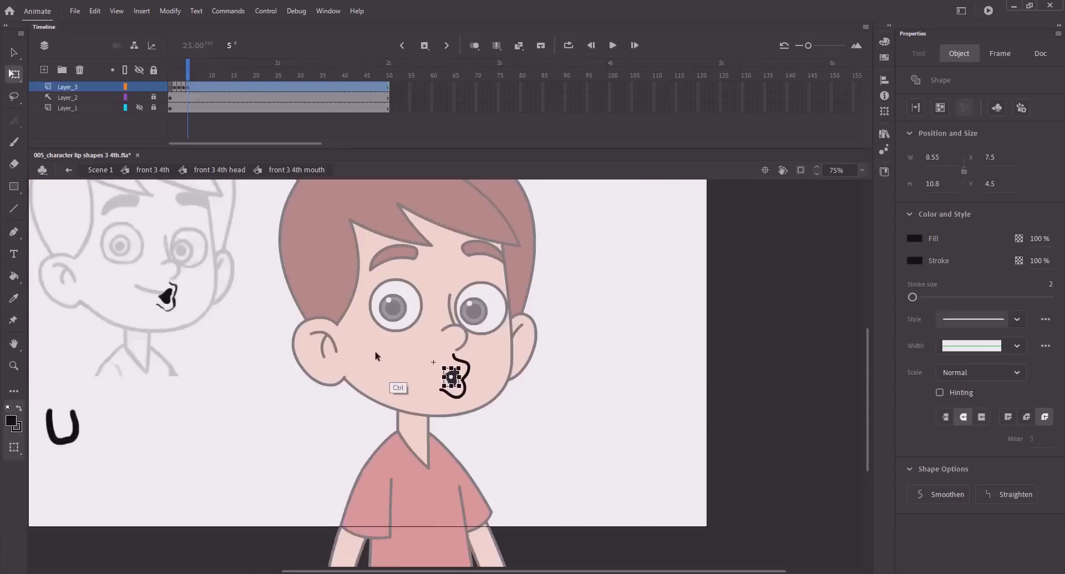
{"action": "key", "text": "ctrl+equal"}
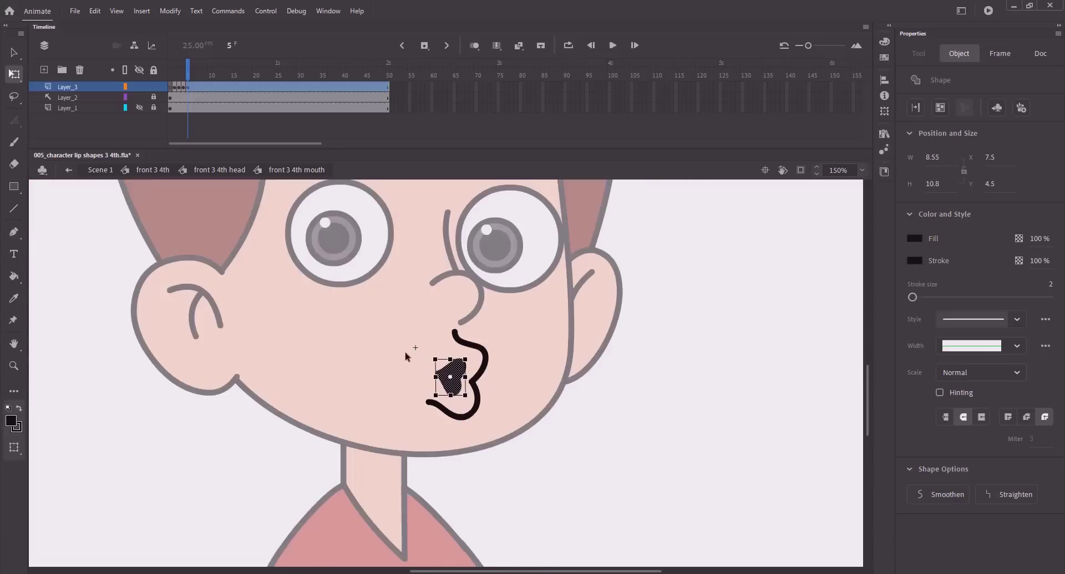
{"action": "left_click", "coordinate": [404, 341]}
{"action": "key", "text": "ctrl+minus"}
{"action": "left_click_drag", "start_coordinate": [409, 366], "coordinate": [473, 367]}
{"action": "left_click", "coordinate": [569, 410]}
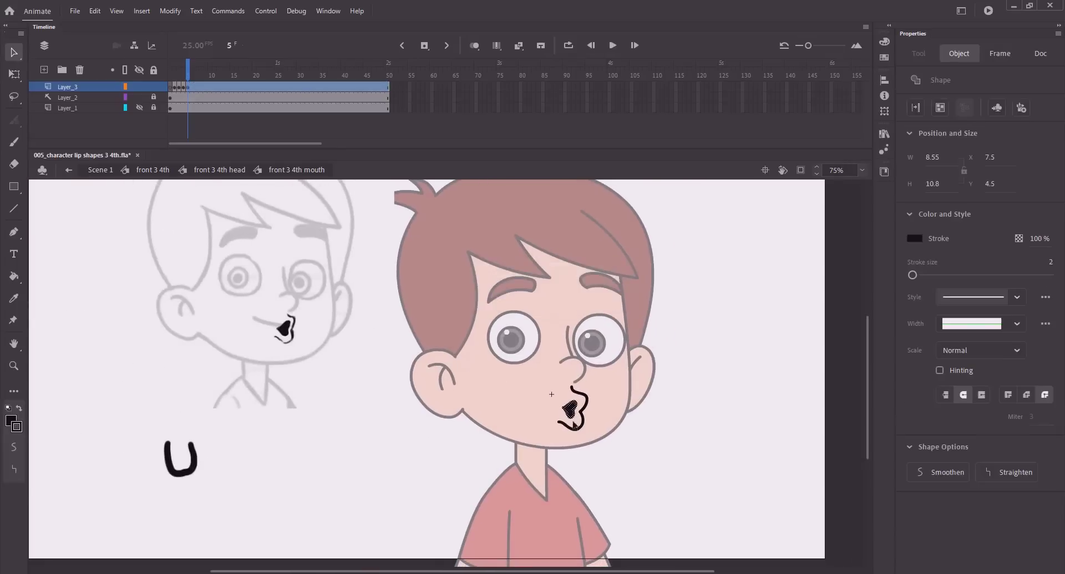
{"action": "key", "text": "v"}
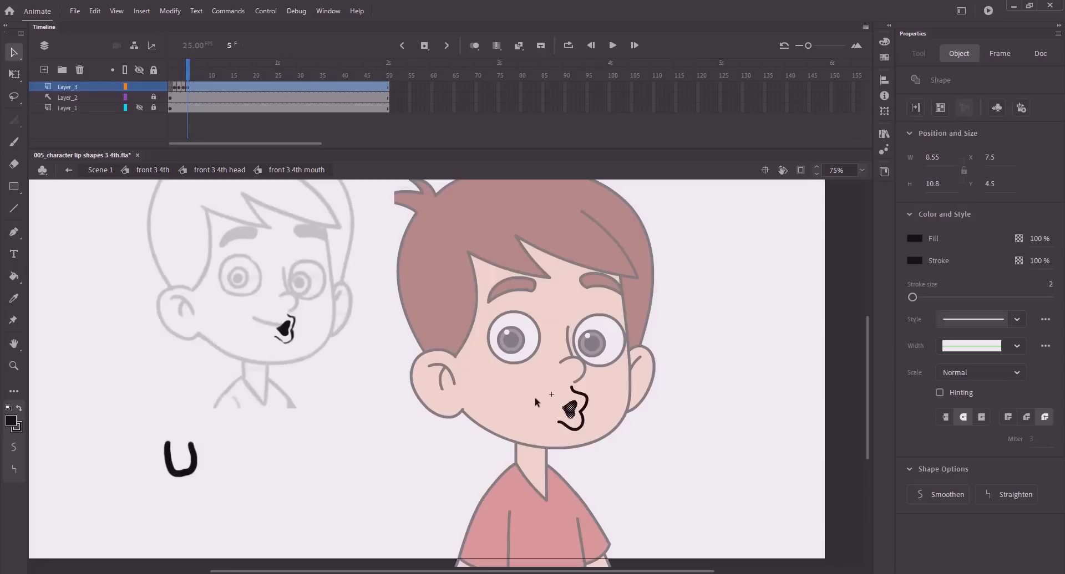
Step: Reshape the curves and corner points of the black heart-shaped U mouth opening with the Subselection tool
{"action": "key", "text": "z"}
{"action": "left_click_drag", "start_coordinate": [526, 366], "coordinate": [598, 447]}
{"action": "key", "text": "a"}
{"action": "left_click", "coordinate": [502, 354]}
{"action": "left_click_drag", "start_coordinate": [504, 355], "coordinate": [513, 342]}
{"action": "left_click_drag", "start_coordinate": [451, 379], "coordinate": [443, 376]}
{"action": "mouse_move", "coordinate": [480, 424]}
{"action": "left_mouse_down"}
{"action": "mouse_move", "coordinate": [481, 452]}
{"action": "mouse_move", "coordinate": [486, 433]}
{"action": "left_mouse_up"}
{"action": "mouse_move", "coordinate": [513, 342]}
{"action": "left_mouse_down"}
{"action": "mouse_move", "coordinate": [538, 353]}
{"action": "mouse_move", "coordinate": [520, 342]}
{"action": "left_mouse_up"}
{"action": "left_click_drag", "start_coordinate": [507, 330], "coordinate": [495, 329]}
{"action": "left_click_drag", "start_coordinate": [528, 347], "coordinate": [542, 350]}
{"action": "mouse_move", "coordinate": [463, 372]}
{"action": "left_mouse_down"}
{"action": "mouse_move", "coordinate": [479, 386]}
{"action": "mouse_move", "coordinate": [467, 380]}
{"action": "left_mouse_up"}
{"action": "left_click", "coordinate": [428, 347]}
{"action": "left_click", "coordinate": [519, 342]}
{"action": "left_click_drag", "start_coordinate": [494, 332], "coordinate": [496, 321]}
{"action": "left_click", "coordinate": [415, 354]}
{"action": "left_click", "coordinate": [446, 378]}
{"action": "left_click", "coordinate": [443, 376]}
{"action": "left_click_drag", "start_coordinate": [466, 381], "coordinate": [467, 372]}
{"action": "left_click", "coordinate": [406, 354]}
{"action": "key", "text": "ctrl+minus"}
{"action": "key", "text": "ctrl+minus"}
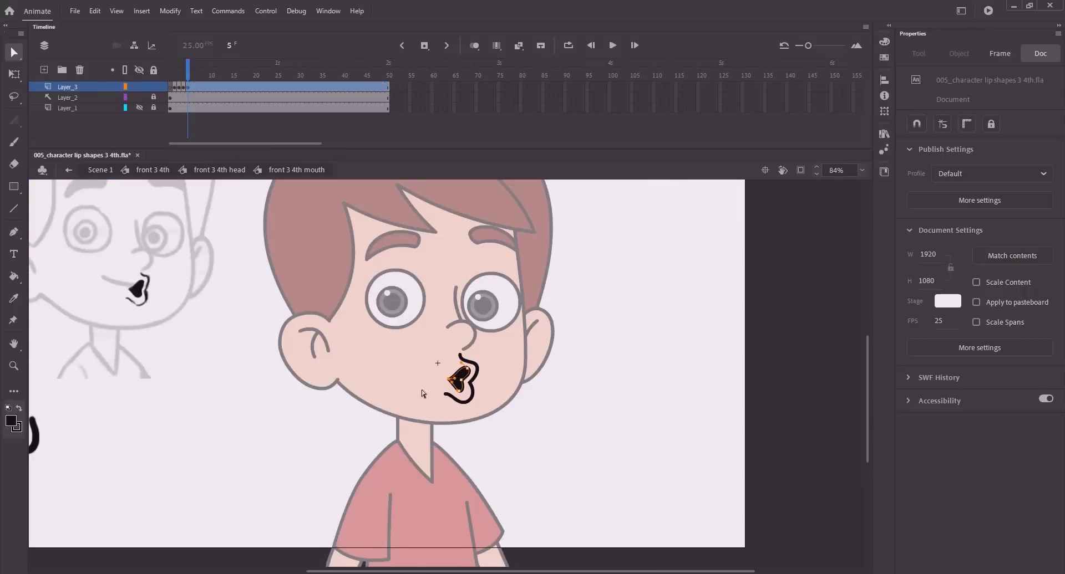
{"action": "left_click", "coordinate": [437, 374]}
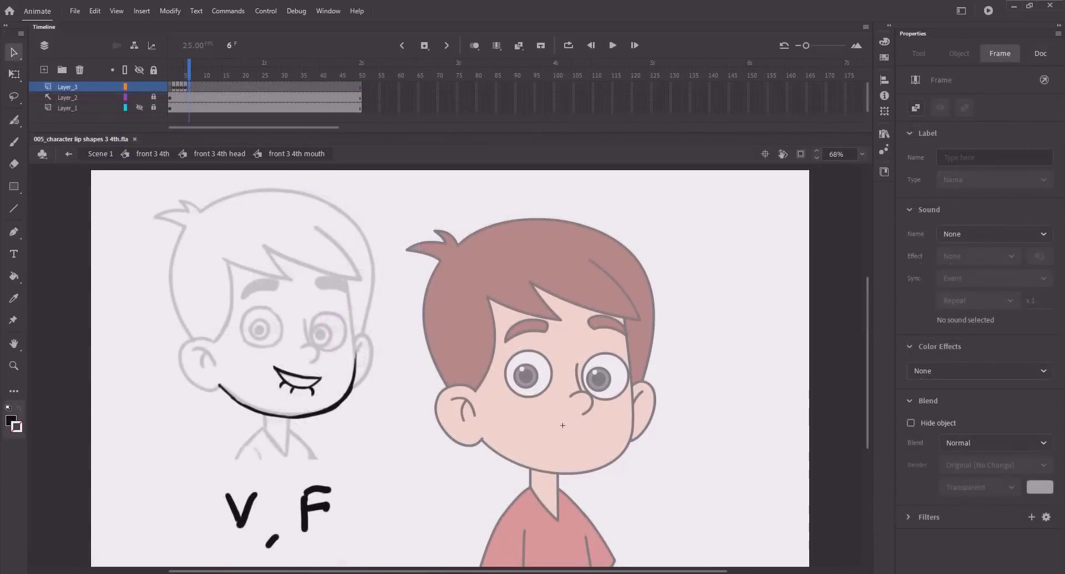
Step: Examine the A/E mouth on frame 2, and view frame 6 against the neighbouring mouth with onion skinning
{"action": "left_click", "coordinate": [498, 397]}
{"action": "left_click", "coordinate": [175, 80]}
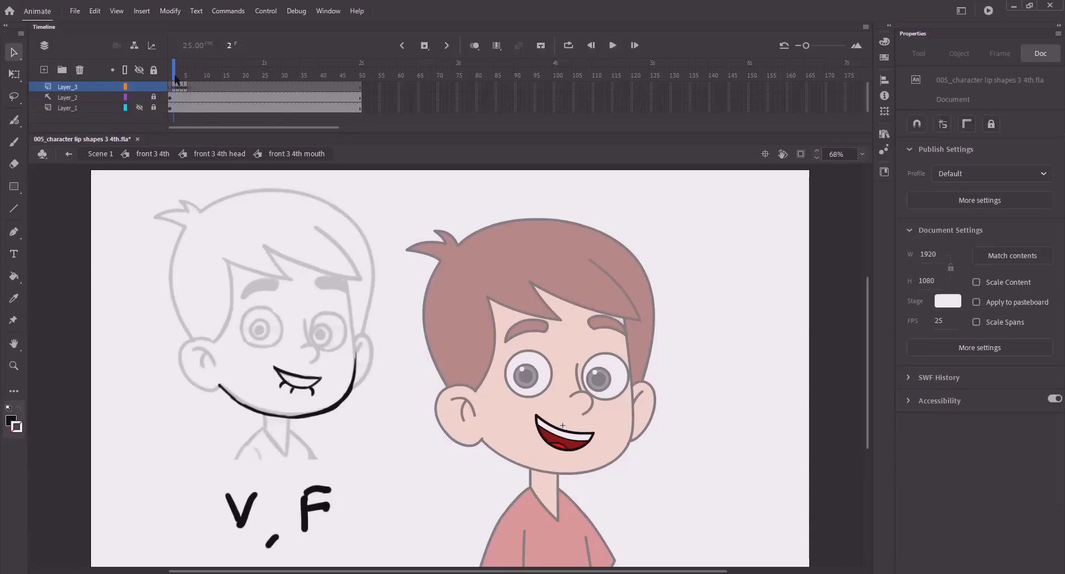
{"action": "left_click_drag", "start_coordinate": [516, 391], "coordinate": [616, 475]}
{"action": "left_click", "coordinate": [514, 409]}
{"action": "left_click", "coordinate": [189, 72]}
{"action": "left_click", "coordinate": [472, 48]}
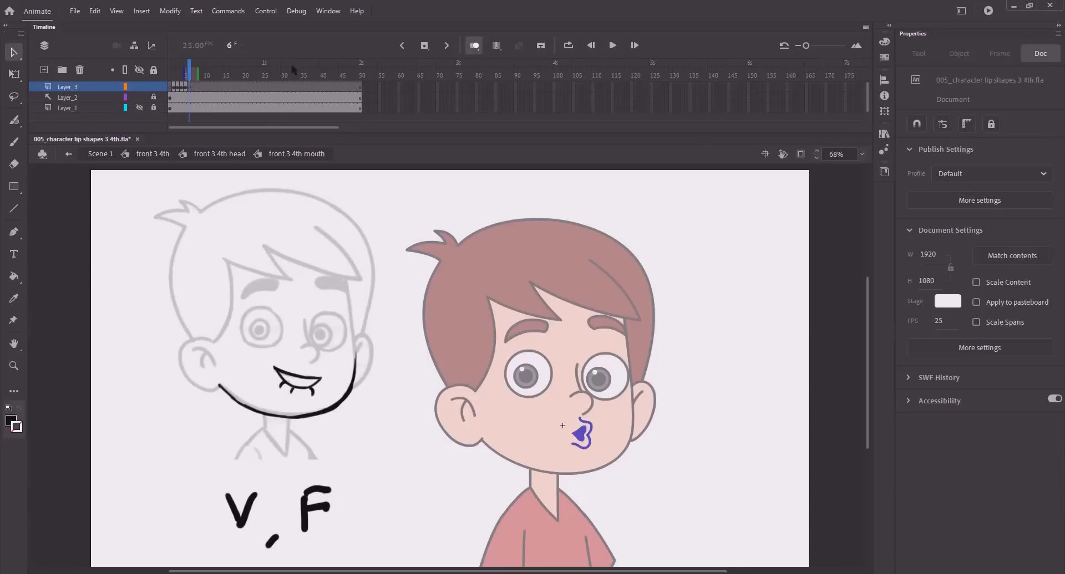
{"action": "mouse_move", "coordinate": [181, 75]}
{"action": "left_mouse_down"}
{"action": "mouse_move", "coordinate": [169, 76]}
{"action": "mouse_move", "coordinate": [189, 77]}
{"action": "left_mouse_up"}
{"action": "left_click", "coordinate": [473, 45]}
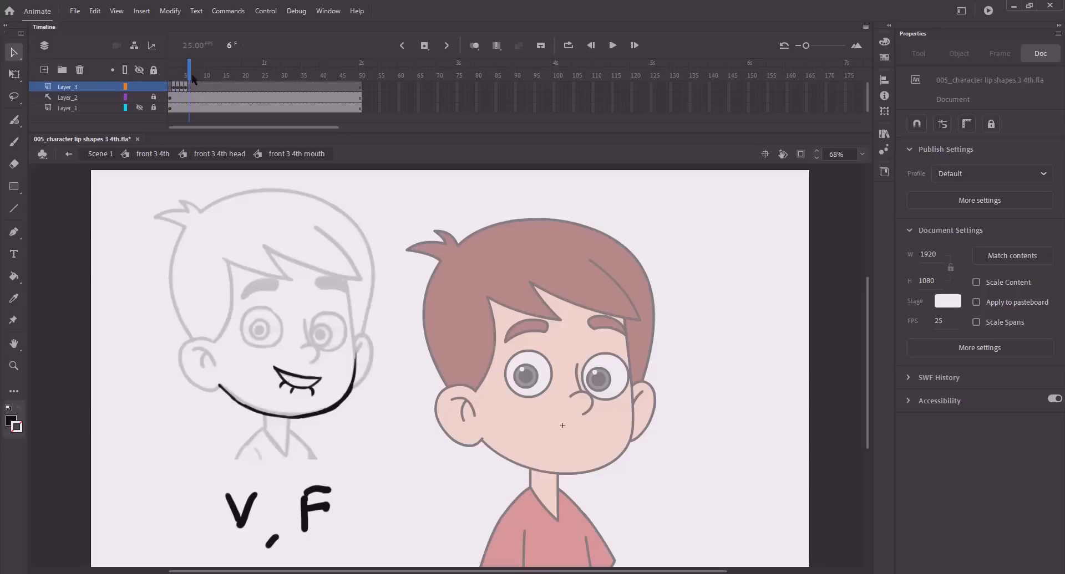
Step: Draw a slightly sloping line across the mouth area on frame 6 and set its stroke size to 2
{"action": "key", "text": "z"}
{"action": "left_click_drag", "start_coordinate": [212, 335], "coordinate": [697, 473]}
{"action": "left_click_drag", "start_coordinate": [525, 404], "coordinate": [507, 389]}
{"action": "key", "text": "n"}
{"action": "left_click_drag", "start_coordinate": [574, 389], "coordinate": [644, 403]}
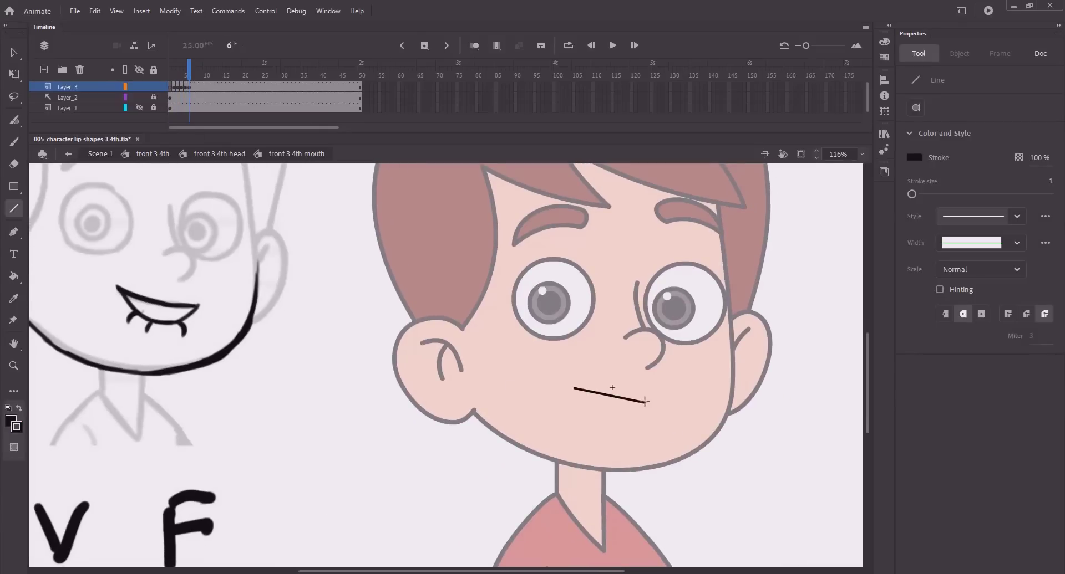
{"action": "key", "text": "v"}
{"action": "left_click", "coordinate": [603, 394]}
{"action": "left_click_drag", "start_coordinate": [1046, 263], "coordinate": [1055, 263]}
{"action": "left_click", "coordinate": [686, 416]}
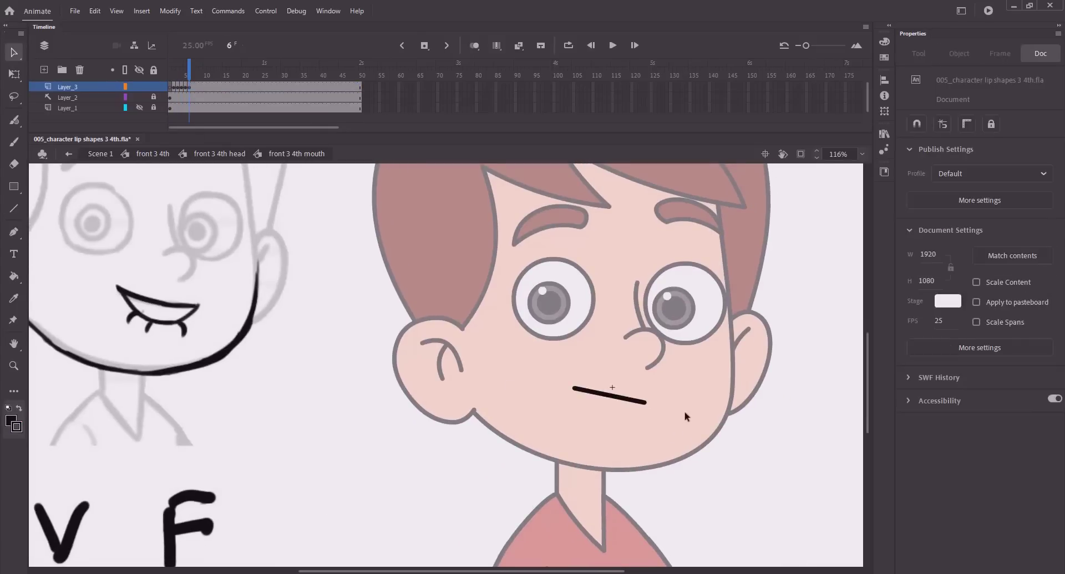
Step: Extend the line's ends outward, bend it downward into the V/F upper lip, and save the file
{"action": "left_click_drag", "start_coordinate": [645, 403], "coordinate": [671, 400]}
{"action": "left_click_drag", "start_coordinate": [574, 388], "coordinate": [574, 380]}
{"action": "left_click_drag", "start_coordinate": [635, 394], "coordinate": [634, 400]}
{"action": "key", "text": "ctrl+s"}
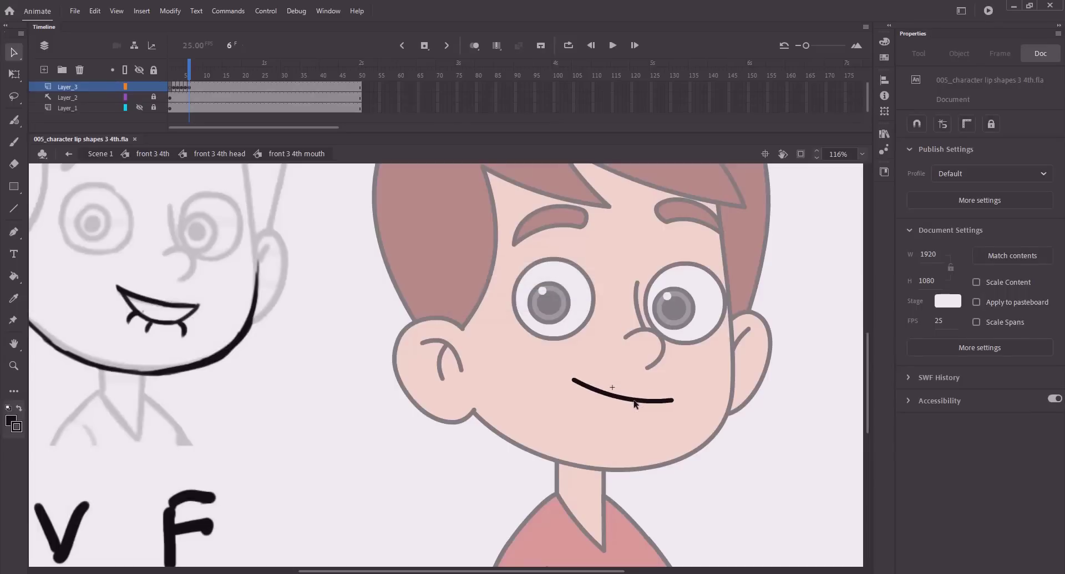
Step: Add a lower-lip line joining both mouth corners, bend it into a rounded curve, refine its handles, and save
{"action": "mouse_move", "coordinate": [629, 404]}
{"action": "left_mouse_down"}
{"action": "mouse_move", "coordinate": [639, 437]}
{"action": "mouse_move", "coordinate": [616, 454]}
{"action": "mouse_move", "coordinate": [573, 382]}
{"action": "mouse_move", "coordinate": [567, 393]}
{"action": "mouse_move", "coordinate": [573, 380]}
{"action": "left_mouse_up"}
{"action": "key", "text": "n"}
{"action": "key", "text": "v"}
{"action": "mouse_move", "coordinate": [638, 439]}
{"action": "left_mouse_down"}
{"action": "mouse_move", "coordinate": [677, 404]}
{"action": "mouse_move", "coordinate": [638, 430]}
{"action": "left_mouse_up"}
{"action": "key", "text": "a"}
{"action": "left_click_drag", "start_coordinate": [648, 391], "coordinate": [723, 443]}
{"action": "mouse_move", "coordinate": [633, 445]}
{"action": "left_mouse_down"}
{"action": "mouse_move", "coordinate": [664, 441]}
{"action": "mouse_move", "coordinate": [576, 438]}
{"action": "mouse_move", "coordinate": [649, 443]}
{"action": "left_mouse_up"}
{"action": "left_click", "coordinate": [682, 444]}
{"action": "key", "text": "ctrl+s"}
Step: Draw three short curved strokes hanging from the lower edge of the V/F mouth and save the file
{"action": "key", "text": "n"}
{"action": "left_click_drag", "start_coordinate": [589, 411], "coordinate": [578, 418]}
{"action": "key", "text": "v"}
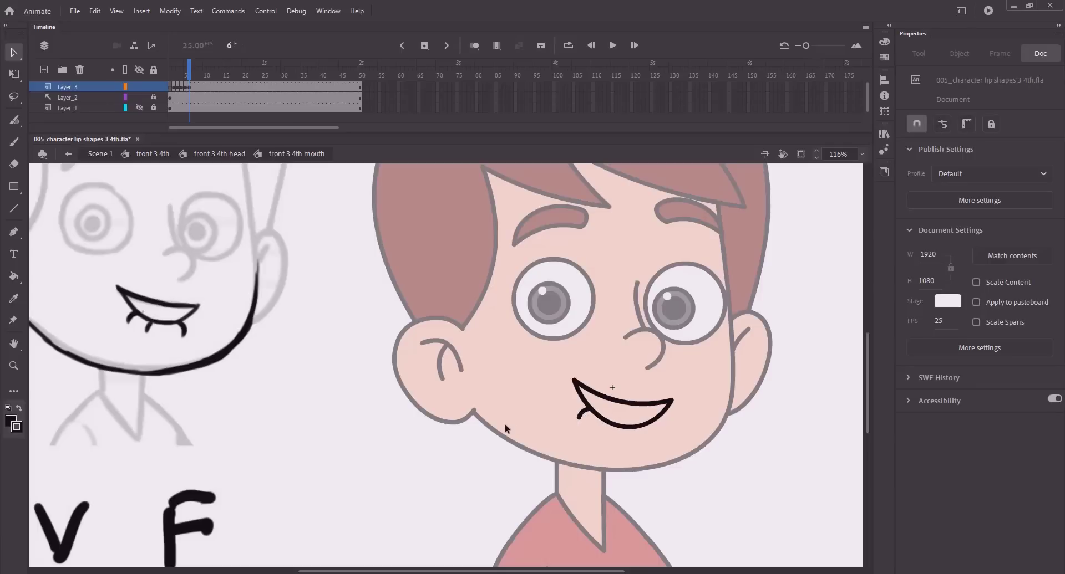
{"action": "key", "text": "n"}
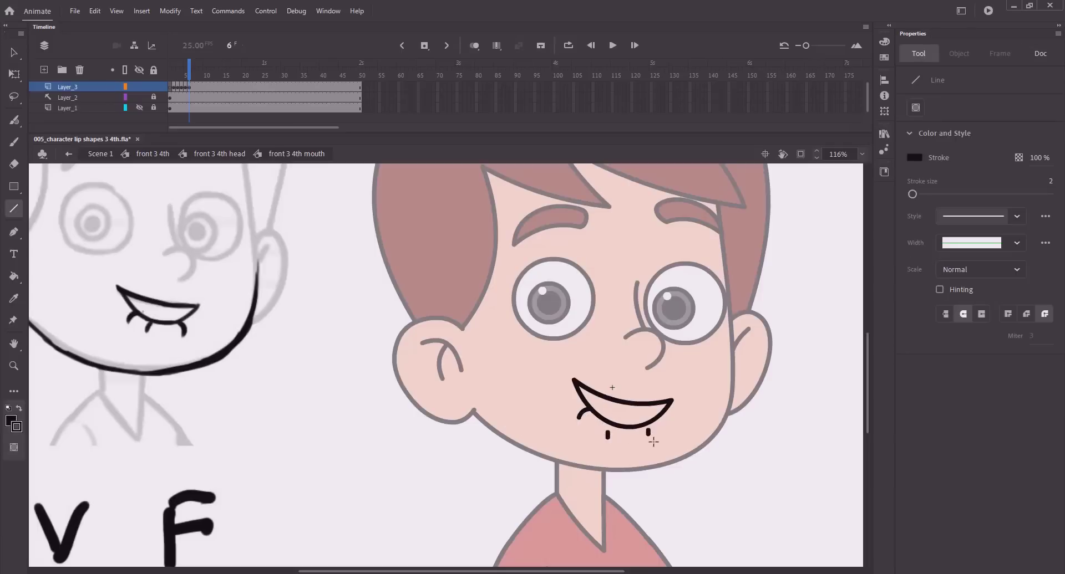
{"action": "key", "text": "v"}
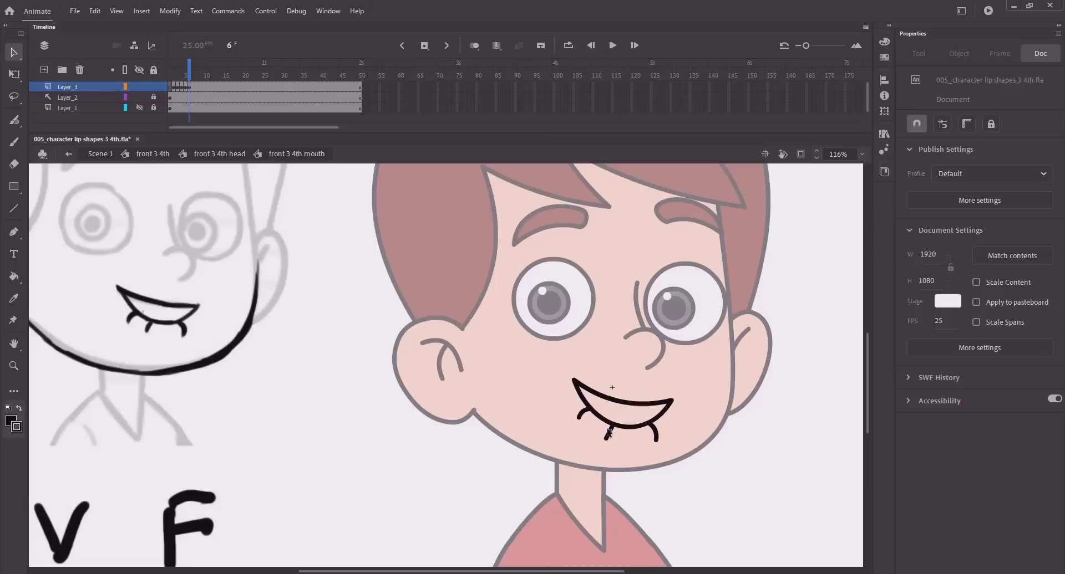
{"action": "key", "text": "ctrl+s"}
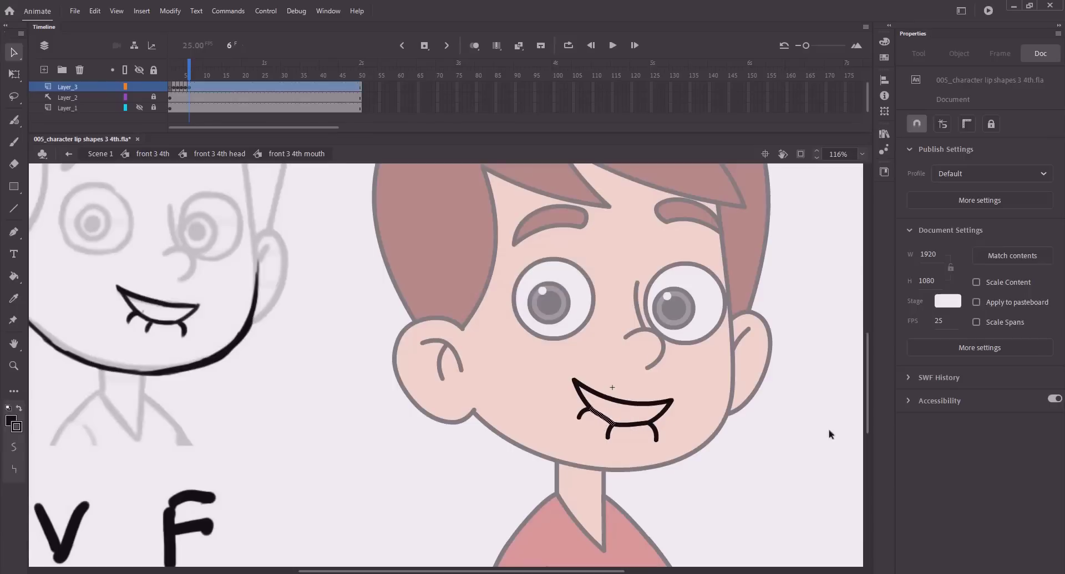
Step: Reshape the lower-lip segments between the three short strokes into a smooth curve
{"action": "left_click", "coordinate": [656, 427]}
{"action": "left_click", "coordinate": [737, 449]}
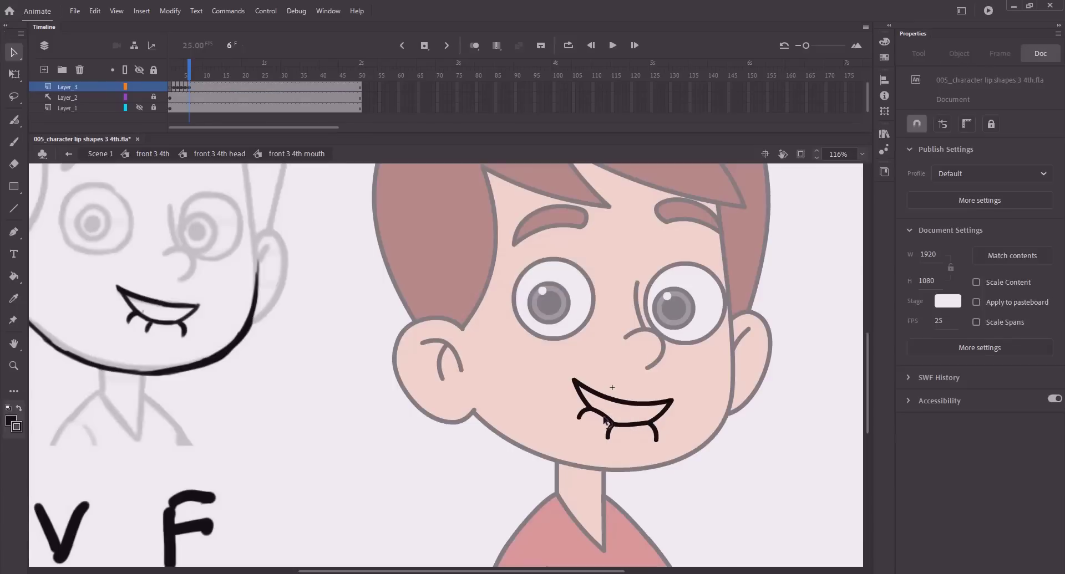
{"action": "left_click", "coordinate": [628, 424]}
{"action": "left_click", "coordinate": [1007, 472]}
{"action": "left_click", "coordinate": [732, 450]}
{"action": "left_click_drag", "start_coordinate": [631, 425], "coordinate": [610, 425]}
Step: Fill the inside of the V/F mouth with white using the Paint Bucket
{"action": "key", "text": "k"}
{"action": "left_click", "coordinate": [914, 158]}
{"action": "left_click", "coordinate": [727, 254]}
{"action": "left_click", "coordinate": [634, 412]}
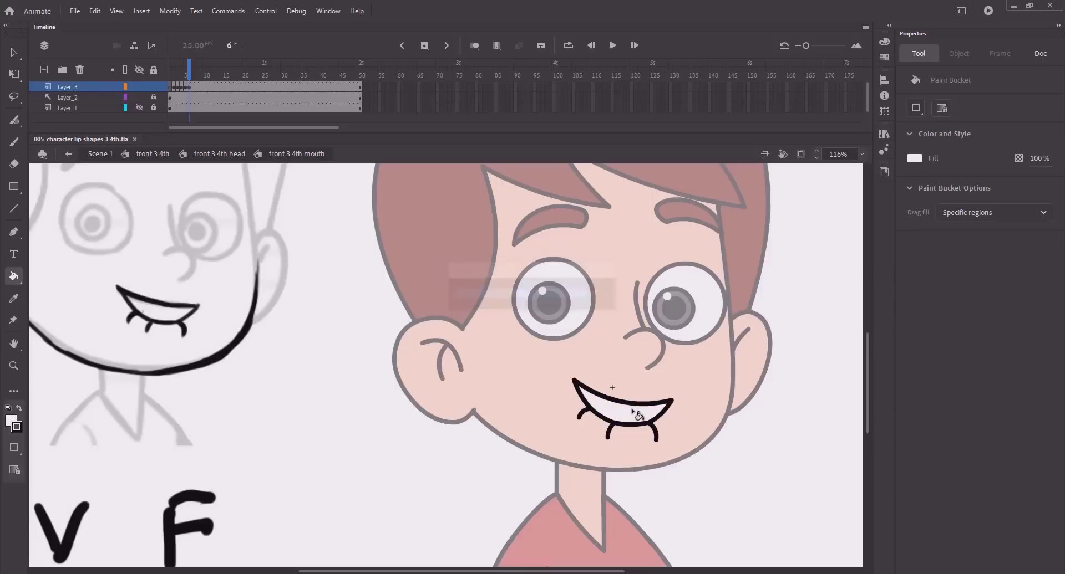
Step: Scale the whole V/F mouth down to 40.85 by 25.25
{"action": "key", "text": "v"}
{"action": "key", "text": "ctrl+2"}
{"action": "left_click", "coordinate": [582, 443]}
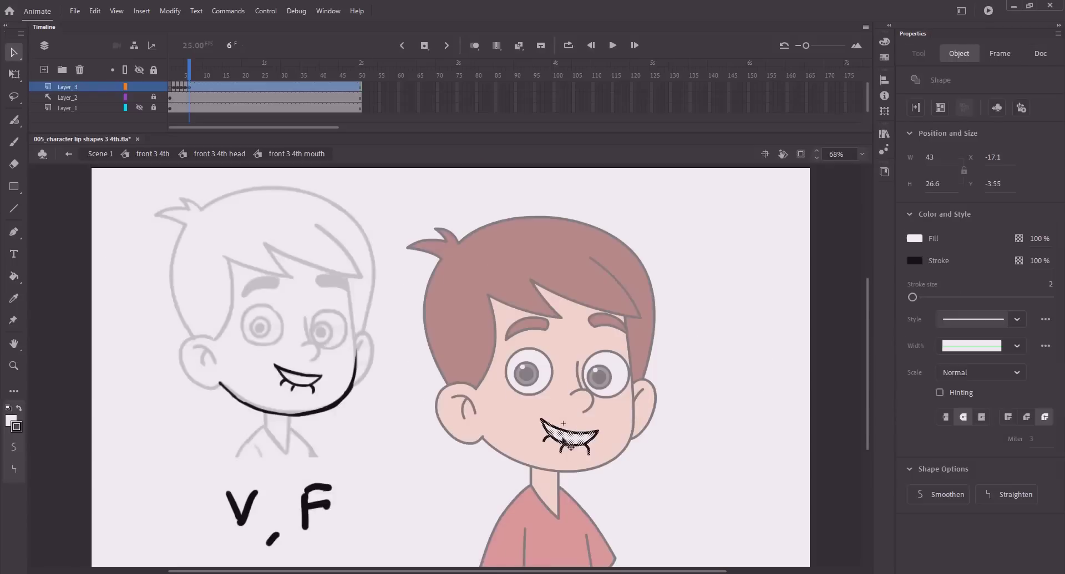
{"action": "key", "text": "ctrl+alt+s"}
{"action": "type", "text": "90"}
{"action": "key", "text": "Return"}
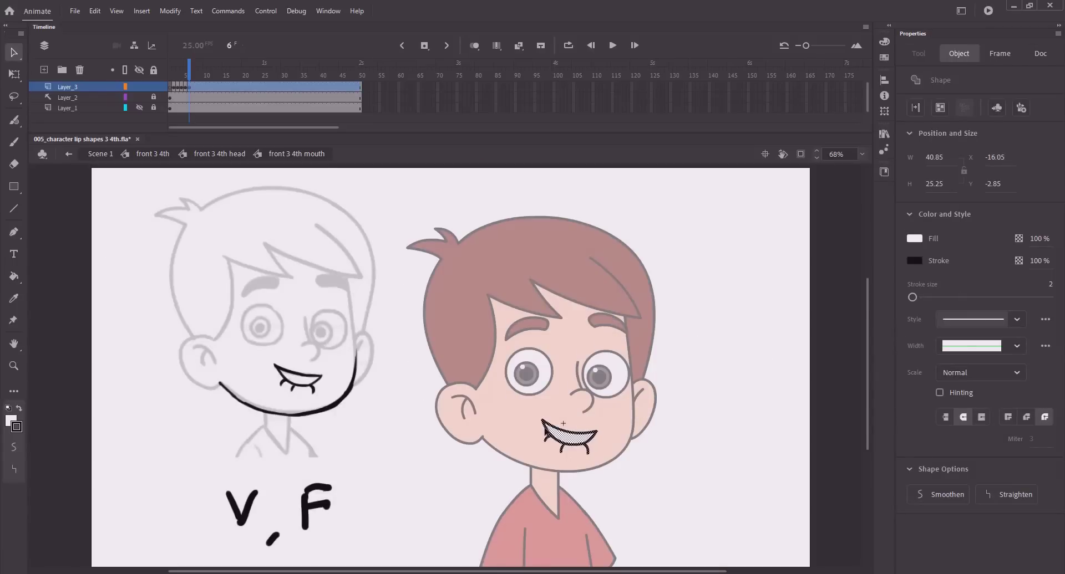
Step: Nudge the V/F mouth upward and slightly to the right on the face, and save the file
{"action": "key", "text": "Up"}
{"action": "key", "text": "Up"}
{"action": "key", "text": "Up"}
{"action": "key", "text": "Up"}
{"action": "key", "text": "Up"}
{"action": "key", "text": "Up"}
{"action": "key", "text": "Up"}
{"action": "key", "text": "Up"}
{"action": "key", "text": "Up"}
{"action": "key", "text": "Right"}
{"action": "key", "text": "Right"}
{"action": "key", "text": "Right"}
{"action": "key", "text": "Return"}
{"action": "left_click", "coordinate": [189, 67]}
{"action": "left_click", "coordinate": [261, 205]}
{"action": "key", "text": "ctrl+s"}
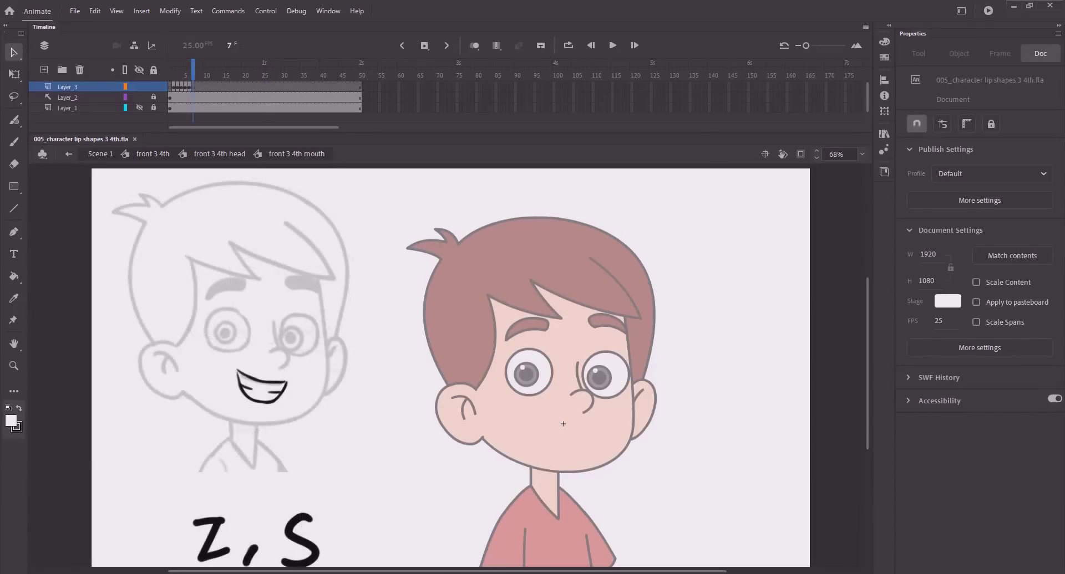
Step: Draw the Z/S mouth outline on frame 7 from two lines bent into a wide smile, and widen its corners
{"action": "key", "text": "n"}
{"action": "left_click_drag", "start_coordinate": [545, 423], "coordinate": [586, 426]}
{"action": "key", "text": "v"}
{"action": "mouse_move", "coordinate": [544, 423]}
{"action": "left_mouse_down"}
{"action": "mouse_move", "coordinate": [575, 449]}
{"action": "mouse_move", "coordinate": [566, 459]}
{"action": "mouse_move", "coordinate": [542, 421]}
{"action": "mouse_move", "coordinate": [589, 431]}
{"action": "mouse_move", "coordinate": [570, 449]}
{"action": "mouse_move", "coordinate": [617, 459]}
{"action": "mouse_move", "coordinate": [547, 456]}
{"action": "left_mouse_up"}
{"action": "key", "text": "n"}
{"action": "key", "text": "v"}
{"action": "key", "text": "a"}
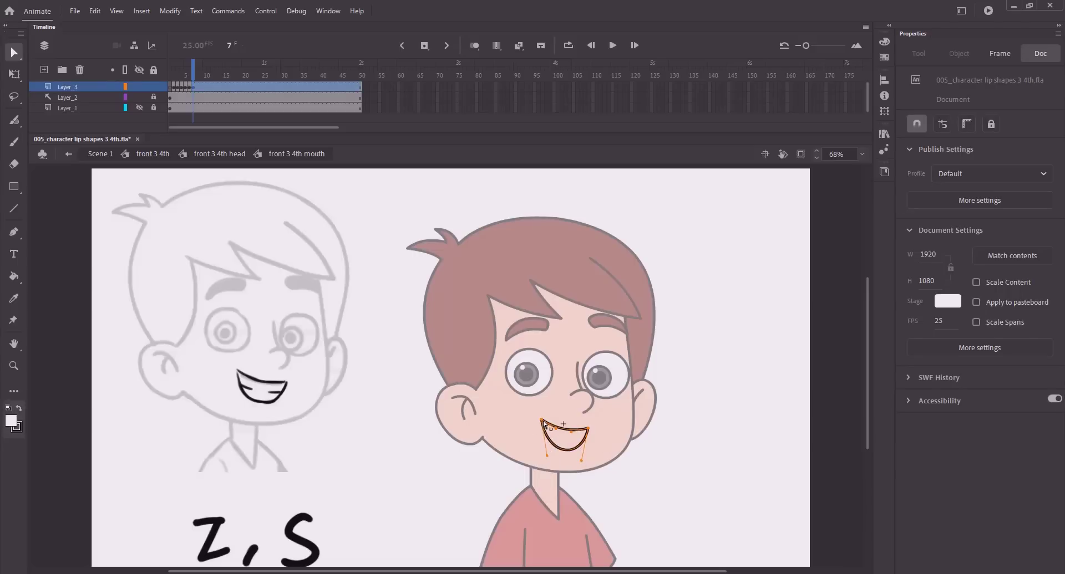
{"action": "left_click", "coordinate": [525, 427]}
{"action": "left_click_drag", "start_coordinate": [545, 422], "coordinate": [539, 458]}
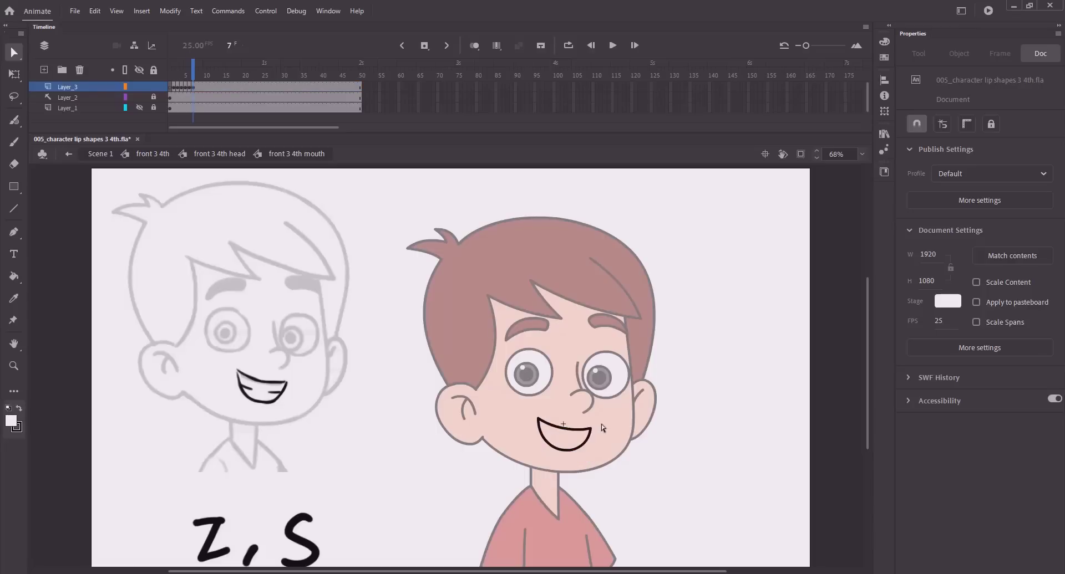
Step: Add short curved teeth lines running inward from the two side edges of the Z/S mouth
{"action": "key", "text": "z"}
{"action": "left_click_drag", "start_coordinate": [514, 401], "coordinate": [633, 475]}
{"action": "key", "text": "n"}
{"action": "mouse_move", "coordinate": [363, 358]}
{"action": "left_mouse_down"}
{"action": "mouse_move", "coordinate": [405, 368]}
{"action": "mouse_move", "coordinate": [256, 329]}
{"action": "left_mouse_up"}
{"action": "key", "text": "v"}
{"action": "left_click_drag", "start_coordinate": [406, 368], "coordinate": [326, 355]}
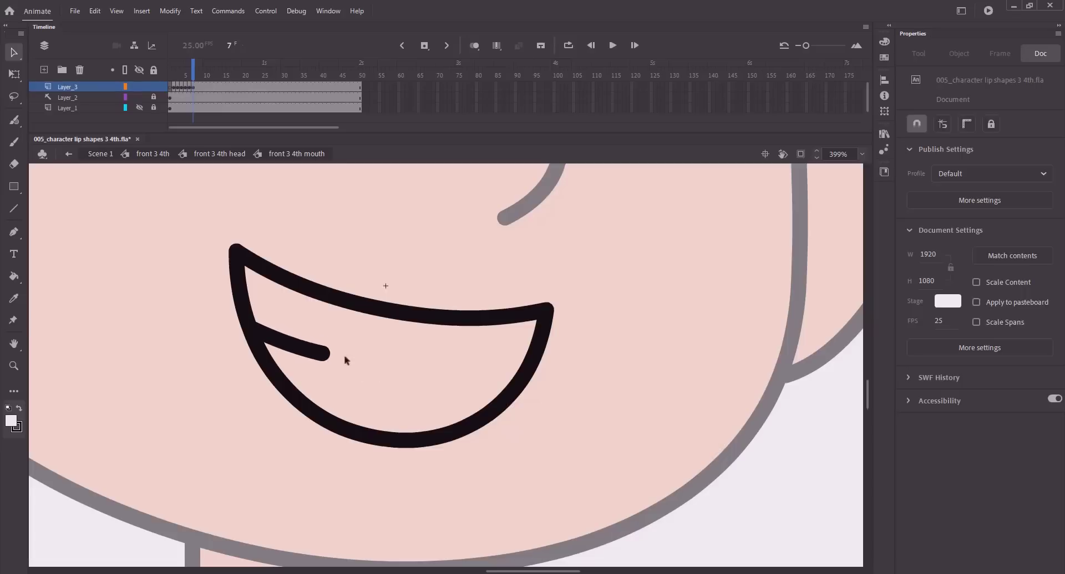
{"action": "key", "text": "n"}
{"action": "left_click_drag", "start_coordinate": [452, 375], "coordinate": [521, 380]}
{"action": "key", "text": "v"}
{"action": "left_click_drag", "start_coordinate": [453, 375], "coordinate": [480, 380]}
Step: Fill the inside of the Z/S mouth with white
{"action": "key", "text": "k"}
{"action": "left_click", "coordinate": [404, 375]}
{"action": "key", "text": "ctrl+2"}
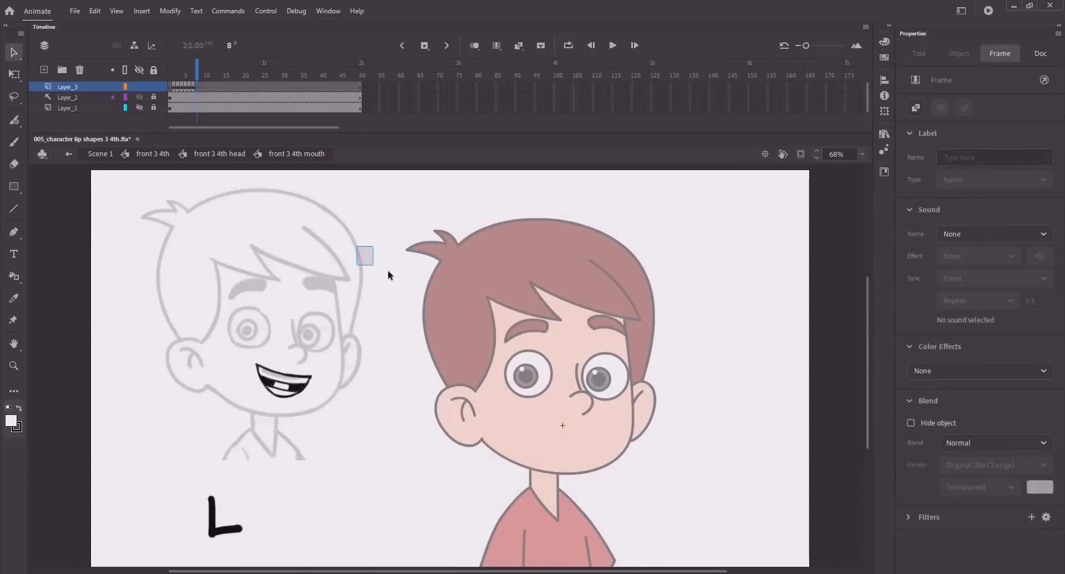
Step: Copy the I mouth from frame 3 and paste it in place on frame 8 for the L shape
{"action": "left_click_drag", "start_coordinate": [388, 276], "coordinate": [390, 278]}
{"action": "key", "text": "comma"}
{"action": "key", "text": "comma"}
{"action": "key", "text": "comma"}
{"action": "key", "text": "comma"}
{"action": "key", "text": "comma"}
{"action": "left_click_drag", "start_coordinate": [511, 389], "coordinate": [640, 481]}
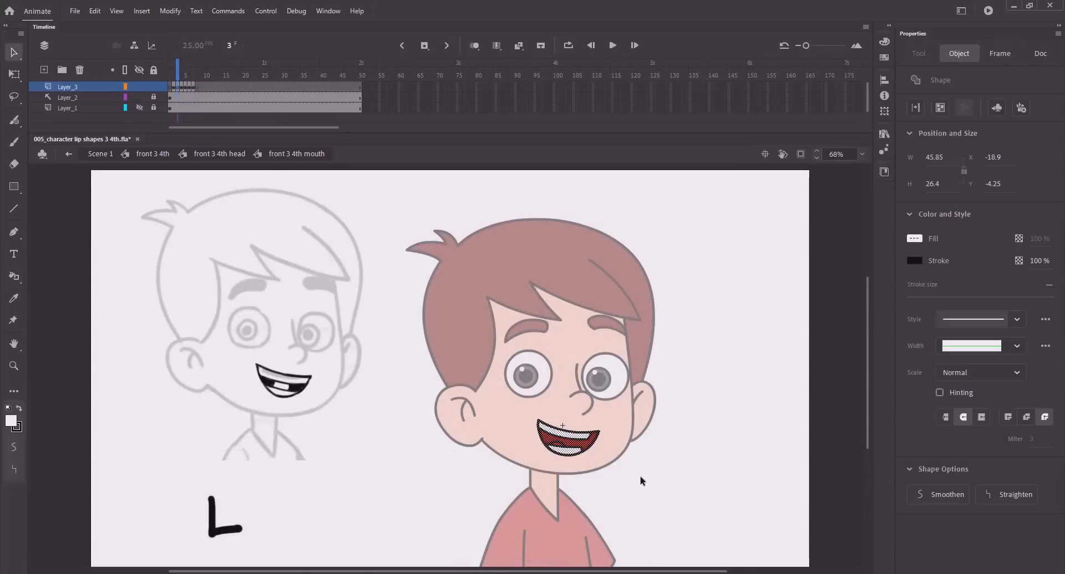
{"action": "left_click", "coordinate": [197, 77]}
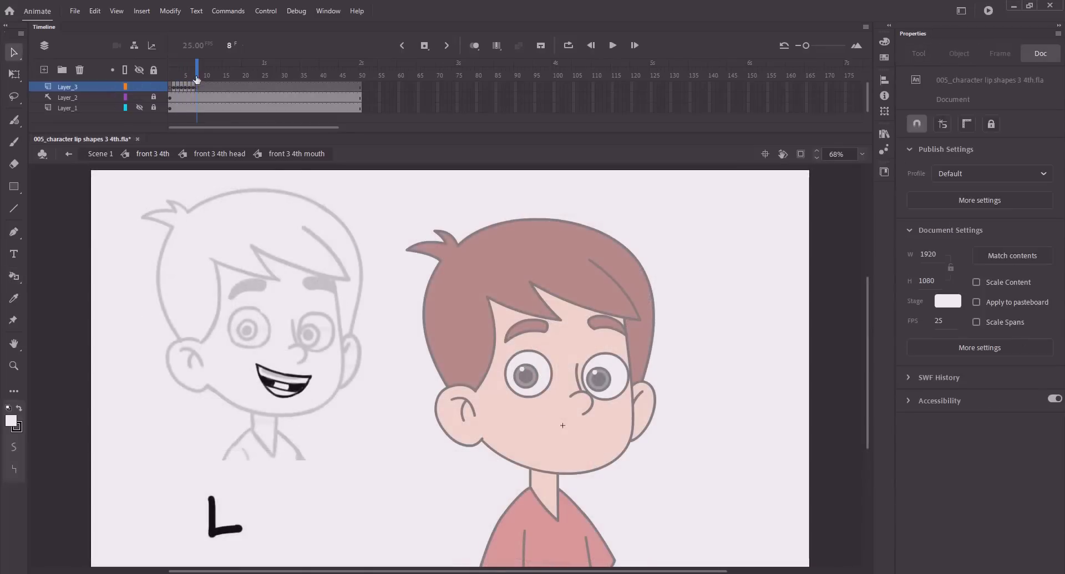
{"action": "key", "text": "ctrl+shift+v"}
Step: Adjust the pasted L mouth on the face with Free Transform and save the file
{"action": "key", "text": "q"}
{"action": "left_click_drag", "start_coordinate": [555, 415], "coordinate": [552, 415]}
{"action": "left_click", "coordinate": [482, 426]}
{"action": "key", "text": "ctrl+s"}
Step: Delete the teeth, mouth interior and tongue fills and the tongue stroke, keeping the mouth outline and teeth lines
{"action": "key", "text": "z"}
{"action": "left_click_drag", "start_coordinate": [458, 352], "coordinate": [673, 511]}
{"action": "key", "text": "v"}
{"action": "key", "text": "Delete"}
{"action": "left_click", "coordinate": [490, 387]}
{"action": "key", "text": "Delete"}
{"action": "left_click", "coordinate": [488, 410]}
{"action": "left_click", "coordinate": [480, 420]}
{"action": "key", "text": "Delete"}
{"action": "left_click", "coordinate": [455, 408]}
{"action": "key", "text": "Delete"}
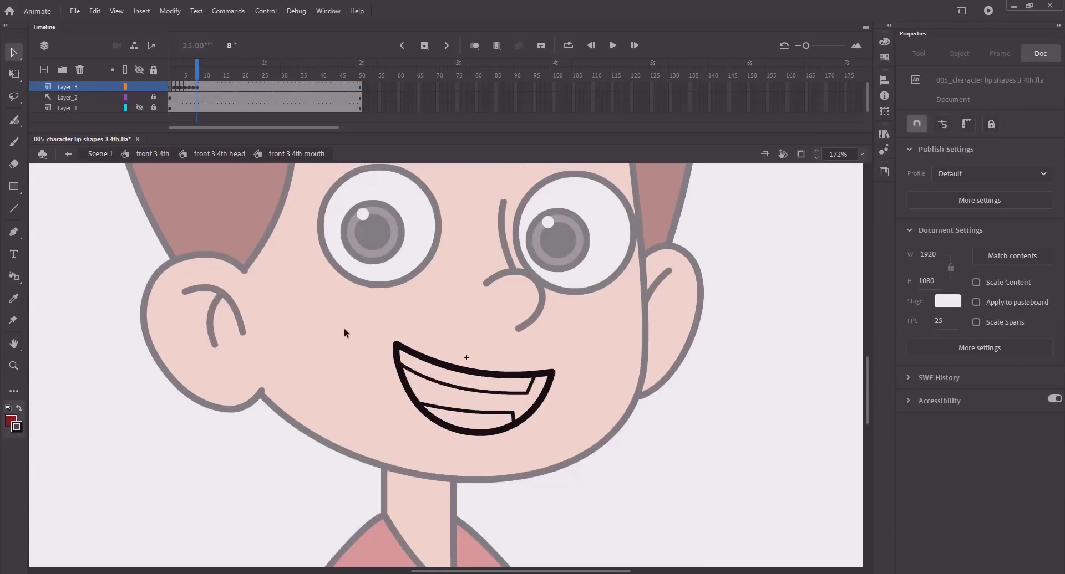
Step: Delete the short end strokes of the teeth lines, extend both lines across the L mouth, and save the file
{"action": "key", "text": "ctrl+minus"}
{"action": "left_click", "coordinate": [480, 383]}
{"action": "key", "text": "Delete"}
{"action": "key", "text": "ctrl+s"}
{"action": "left_click", "coordinate": [484, 395]}
{"action": "key", "text": "Delete"}
{"action": "left_click_drag", "start_coordinate": [482, 392], "coordinate": [426, 371]}
{"action": "left_click", "coordinate": [475, 393]}
{"action": "left_click", "coordinate": [1002, 476]}
{"action": "left_click", "coordinate": [544, 409]}
{"action": "key", "text": "ctrl+s"}
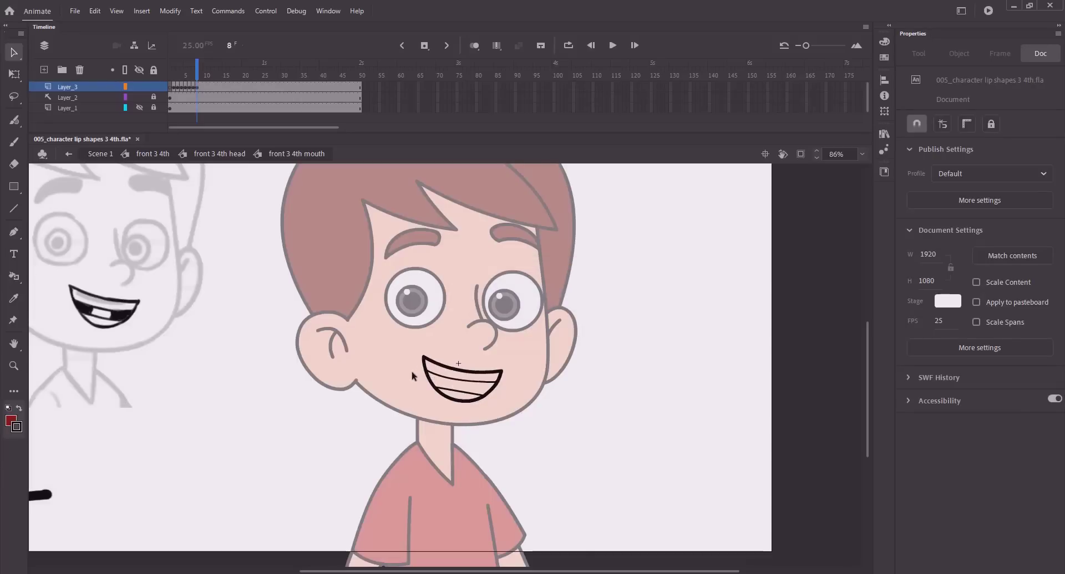
Step: Draw two short vertical lines between the teeth lines and bend both to the same side to form the tongue
{"action": "key", "text": "n"}
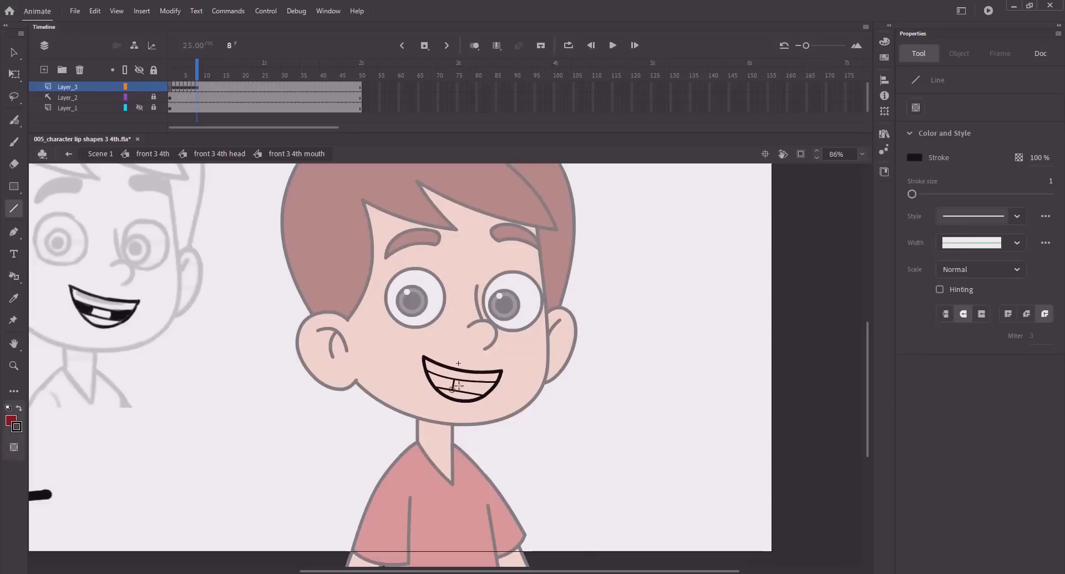
{"action": "key", "text": "v"}
{"action": "left_click", "coordinate": [465, 388]}
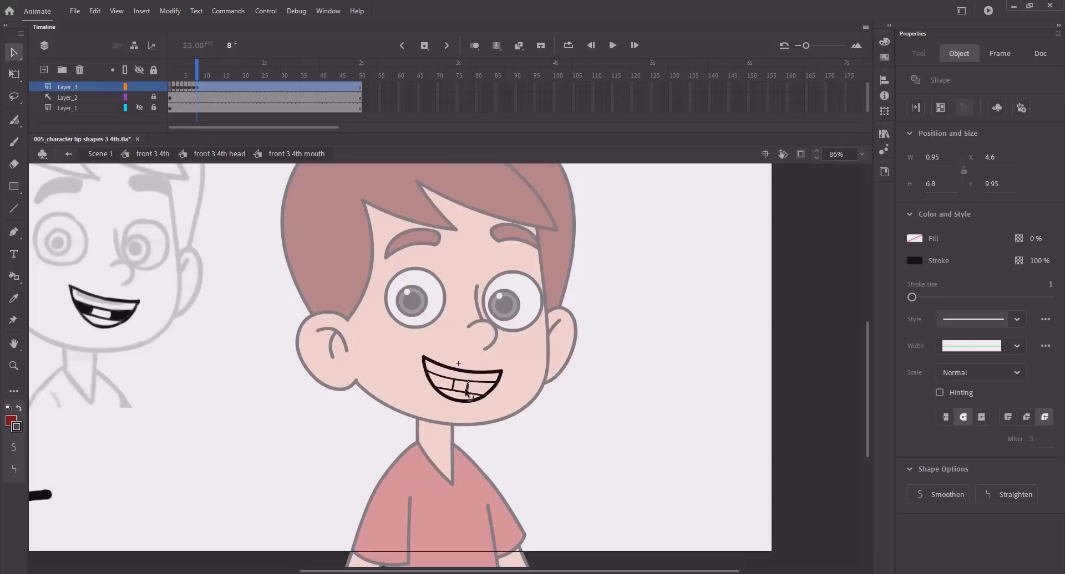
{"action": "left_click", "coordinate": [396, 378]}
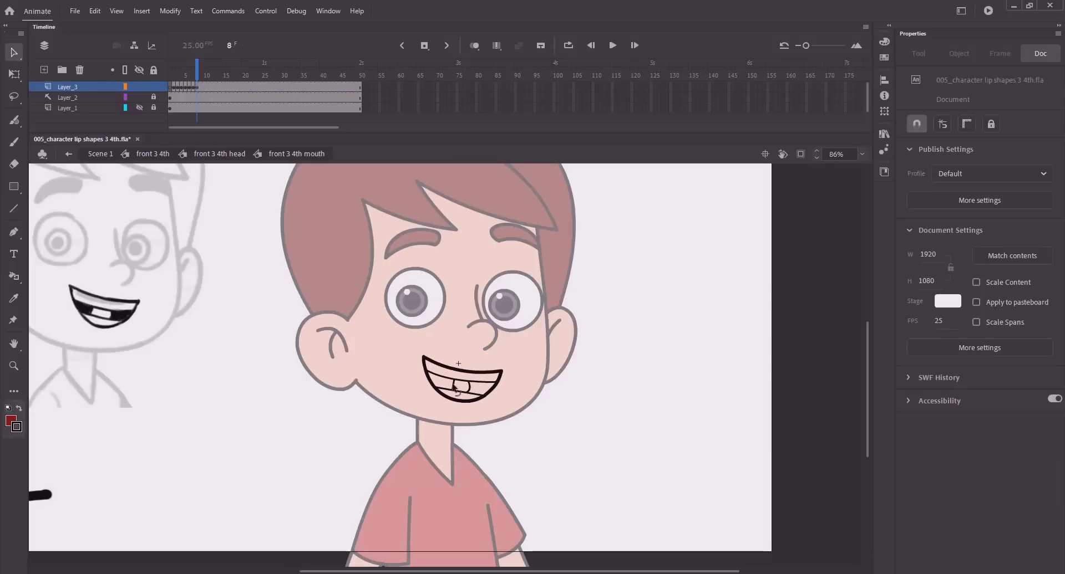
{"action": "left_click_drag", "start_coordinate": [468, 388], "coordinate": [474, 388]}
Step: Try to fill an area of the lower L mouth with red, and undo the fill
{"action": "key", "text": "k"}
{"action": "left_click", "coordinate": [914, 158]}
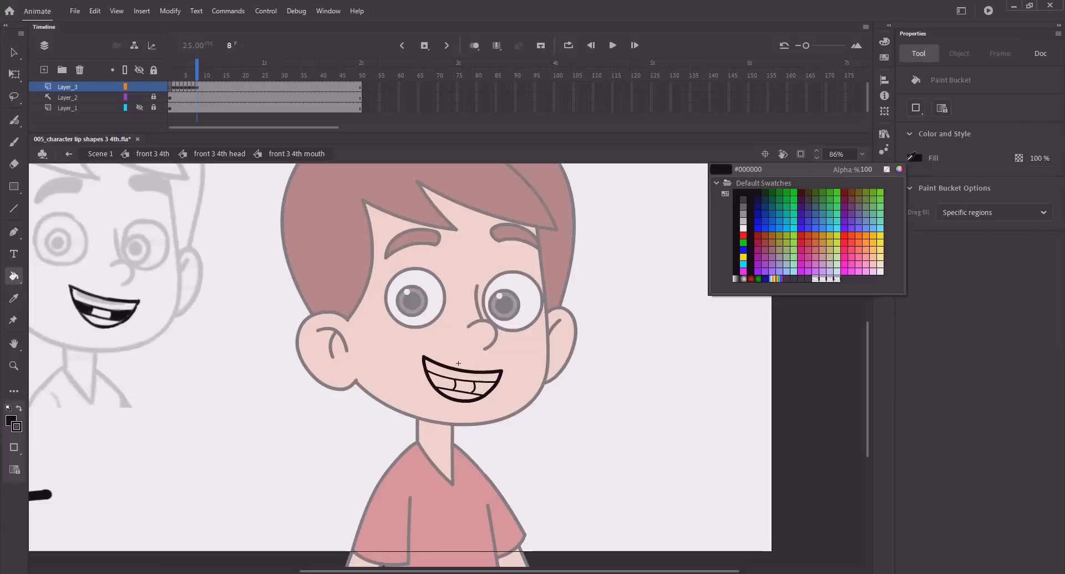
{"action": "left_click", "coordinate": [744, 237]}
{"action": "left_click", "coordinate": [469, 393]}
{"action": "key", "text": "ctrl+z"}
{"action": "key", "text": "v"}
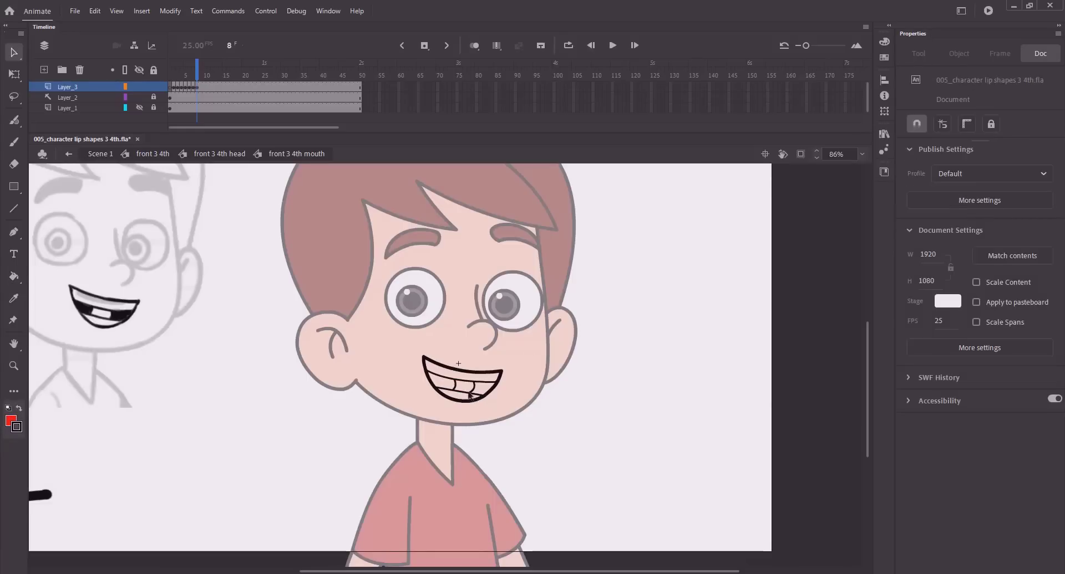
Step: Fill the L mouth's tongue with red and its upper and lower teeth with white
{"action": "key", "text": "k"}
{"action": "left_click", "coordinate": [464, 387]}
{"action": "left_click", "coordinate": [913, 158]}
{"action": "left_click", "coordinate": [744, 230]}
{"action": "left_click", "coordinate": [450, 374]}
{"action": "left_click", "coordinate": [453, 395]}
Step: Sample the dark red mouth interior from an earlier keyframe and fill the areas on both sides of the L tongue with it
{"action": "left_click", "coordinate": [178, 76]}
{"action": "key", "text": "k"}
{"action": "left_click", "coordinate": [912, 161]}
{"action": "left_click", "coordinate": [451, 380]}
{"action": "key", "text": "period"}
{"action": "key", "text": "period"}
{"action": "key", "text": "period"}
{"action": "key", "text": "period"}
{"action": "key", "text": "period"}
{"action": "left_click", "coordinate": [444, 382]}
{"action": "left_click", "coordinate": [480, 394]}
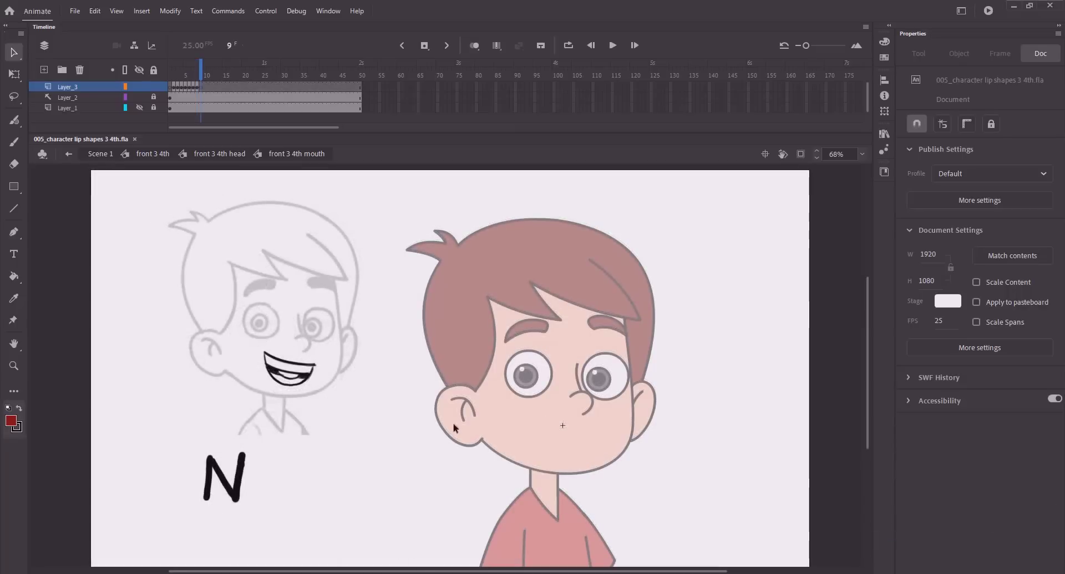
Step: Copy the complete L mouth from frame 8 and paste it in place on frame 9
{"action": "left_click", "coordinate": [195, 78]}
{"action": "left_click_drag", "start_coordinate": [516, 393], "coordinate": [641, 471]}
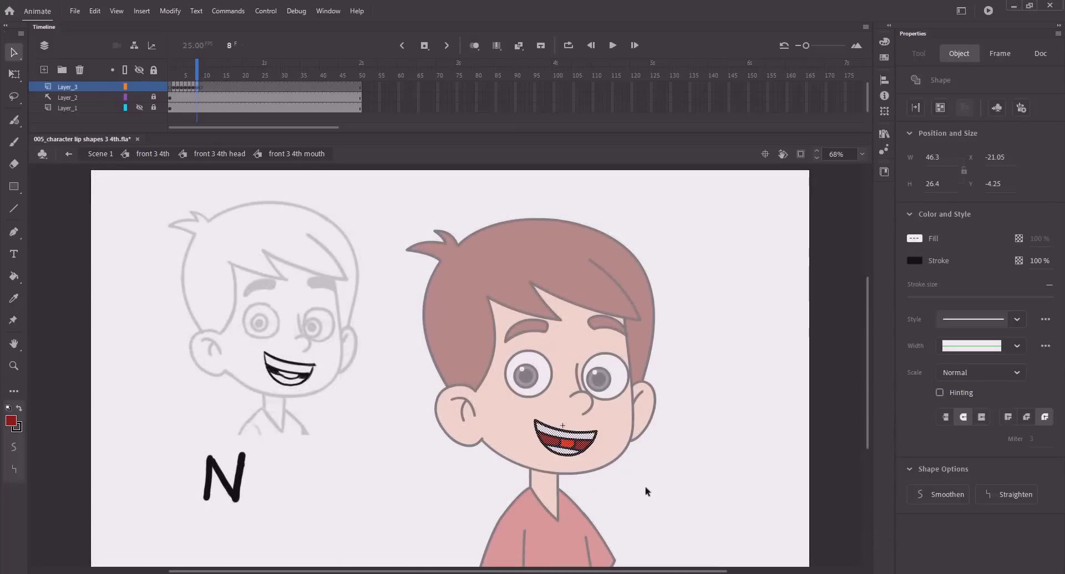
{"action": "left_click", "coordinate": [203, 76]}
{"action": "key", "text": "ctrl+shift+v"}
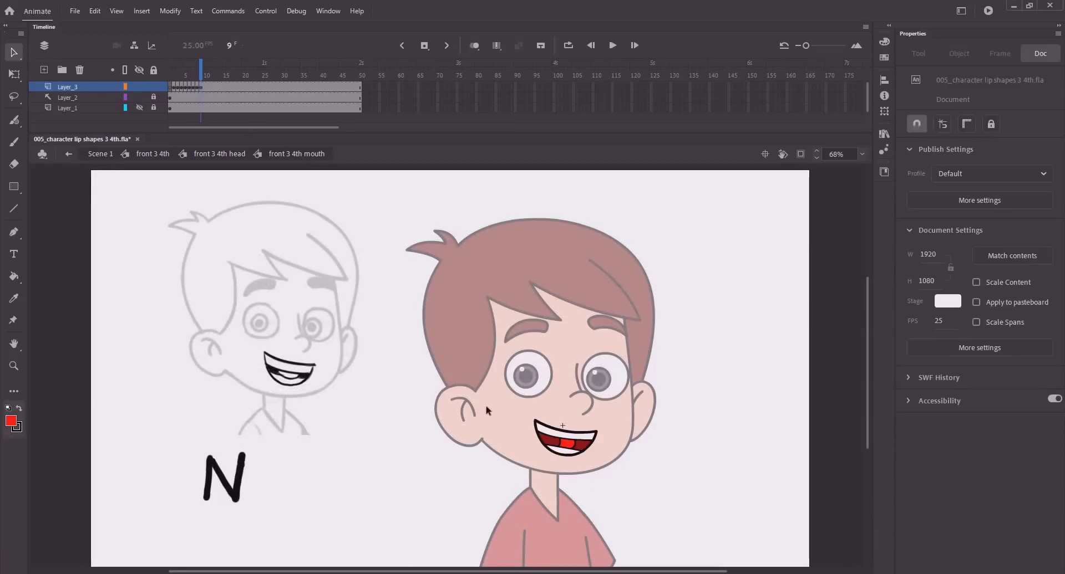
Step: Delete the mouth interior, tongue and upper teeth fills and both tongue side strokes from the frame 9 mouth
{"action": "key", "text": "z"}
{"action": "left_click_drag", "start_coordinate": [492, 387], "coordinate": [656, 494]}
{"action": "key", "text": "v"}
{"action": "left_click", "coordinate": [377, 381]}
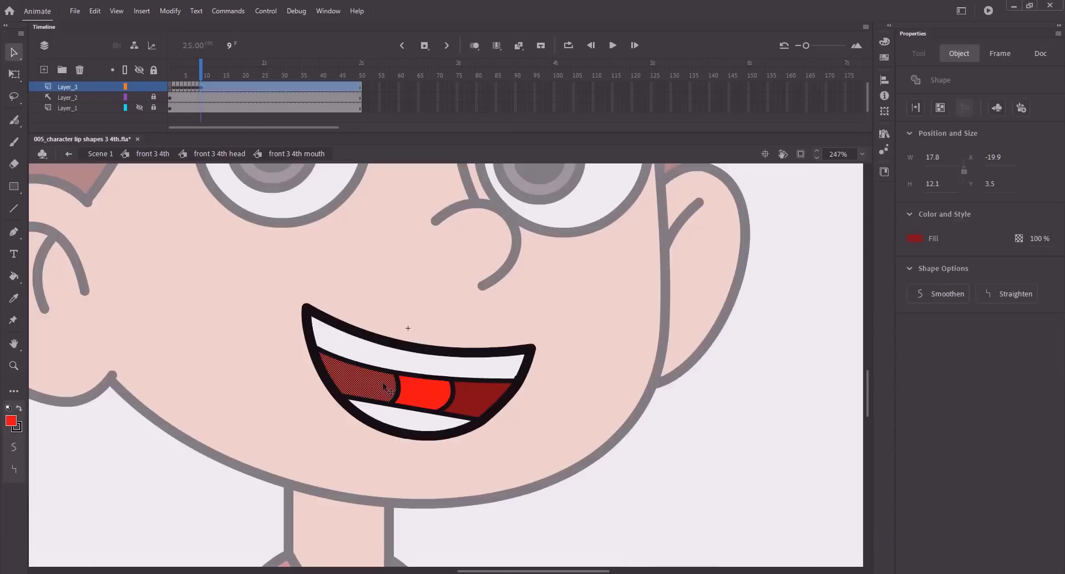
{"action": "left_click", "coordinate": [422, 391], "text": "shift"}
{"action": "key", "text": "Delete"}
{"action": "left_click", "coordinate": [406, 363]}
{"action": "key", "text": "Delete"}
{"action": "left_click", "coordinate": [458, 398]}
{"action": "key", "text": "Delete"}
{"action": "left_click", "coordinate": [398, 392]}
{"action": "left_click", "coordinate": [451, 398], "text": "shift"}
{"action": "key", "text": "Delete"}
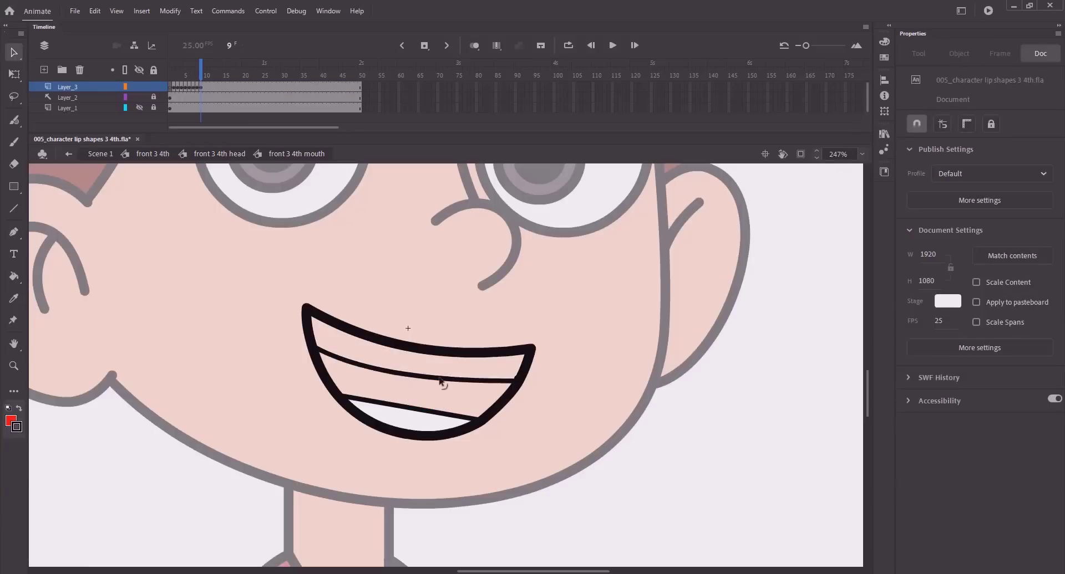
Step: Delete both teeth lines and the lower teeth fill, leaving only the mouth outline on frame 9, and save the file
{"action": "left_click", "coordinate": [442, 380]}
{"action": "key", "text": "Delete"}
{"action": "left_click", "coordinate": [425, 411]}
{"action": "left_click", "coordinate": [420, 423], "text": "shift"}
{"action": "key", "text": "Delete"}
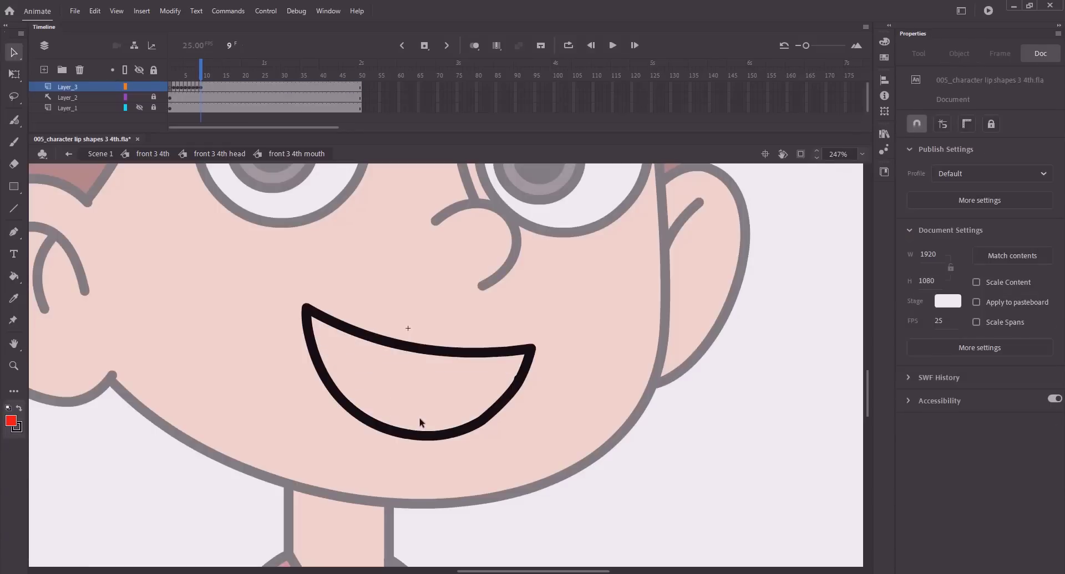
{"action": "key", "text": "ctrl+minus"}
{"action": "left_click_drag", "start_coordinate": [273, 272], "coordinate": [497, 374]}
{"action": "key", "text": "ctrl+s"}
Step: Draw the upper teeth line across the N mouth and bend it parallel to the upper lip
{"action": "key", "text": "n"}
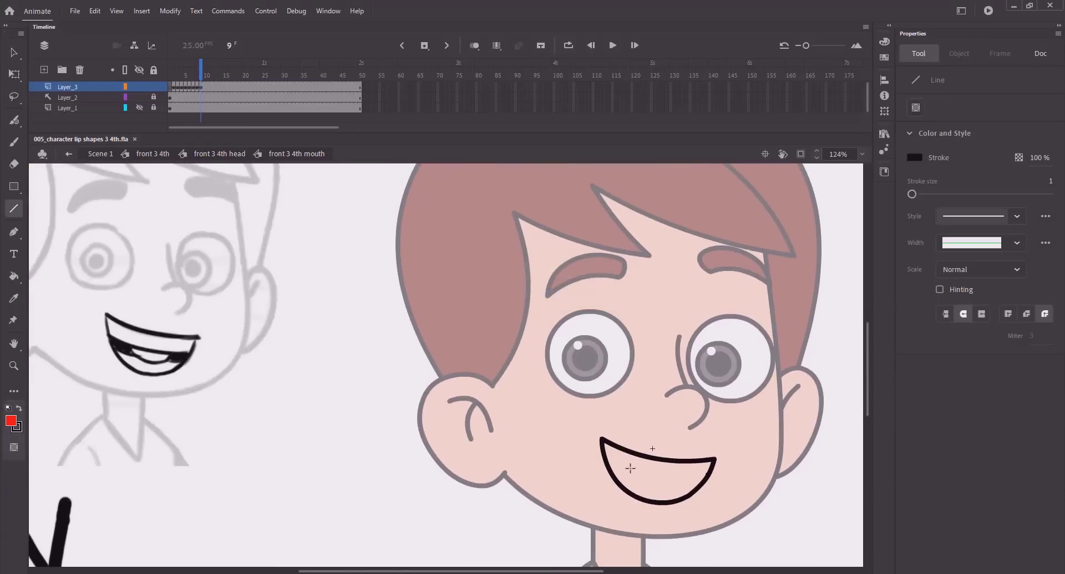
{"action": "key", "text": "v"}
{"action": "left_click_drag", "start_coordinate": [659, 477], "coordinate": [702, 478]}
{"action": "left_click_drag", "start_coordinate": [629, 470], "coordinate": [655, 476]}
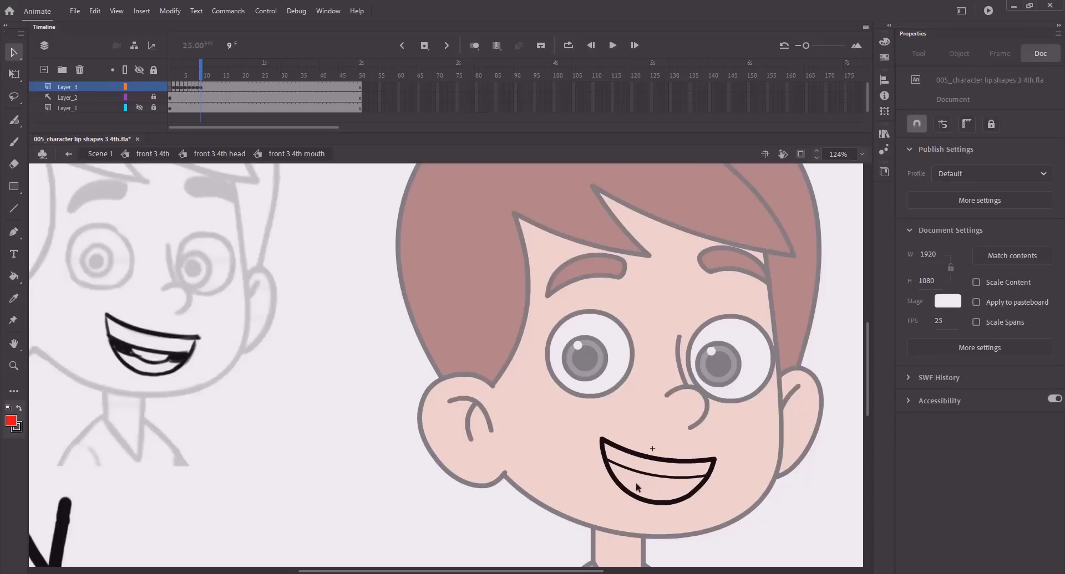
Step: Draw the lower teeth line across the N mouth, bend it into a downward curve, and save the file
{"action": "key", "text": "n"}
{"action": "key", "text": "v"}
{"action": "mouse_move", "coordinate": [636, 485]}
{"action": "left_mouse_down"}
{"action": "mouse_move", "coordinate": [617, 483]}
{"action": "mouse_move", "coordinate": [688, 495]}
{"action": "mouse_move", "coordinate": [616, 481]}
{"action": "mouse_move", "coordinate": [694, 493]}
{"action": "mouse_move", "coordinate": [649, 487]}
{"action": "left_mouse_up"}
{"action": "key", "text": "ctrl+z"}
{"action": "key", "text": "ctrl+z"}
{"action": "key", "text": "ctrl+s"}
{"action": "key", "text": "n"}
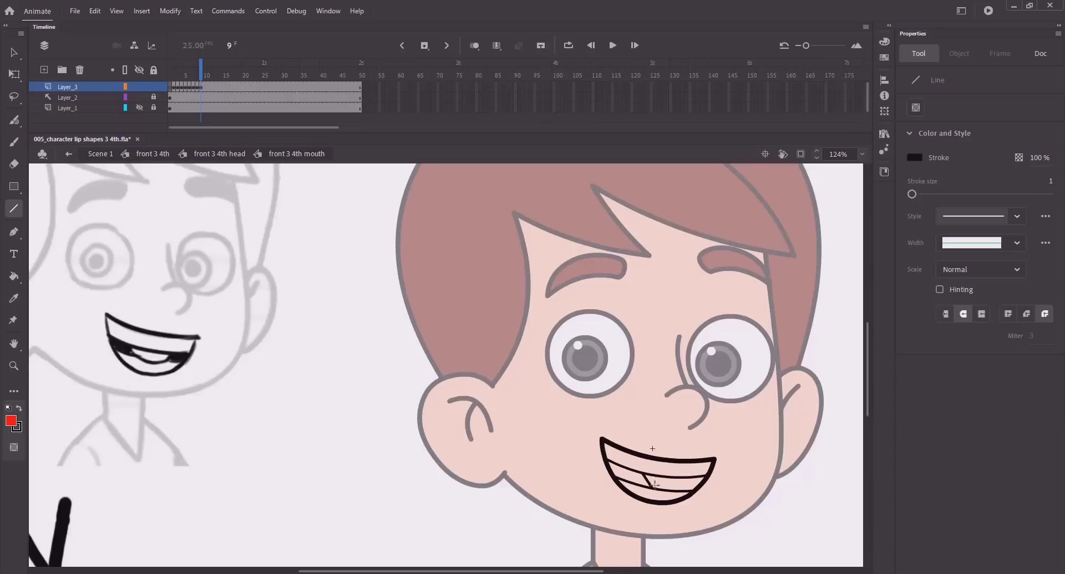
{"action": "key", "text": "v"}
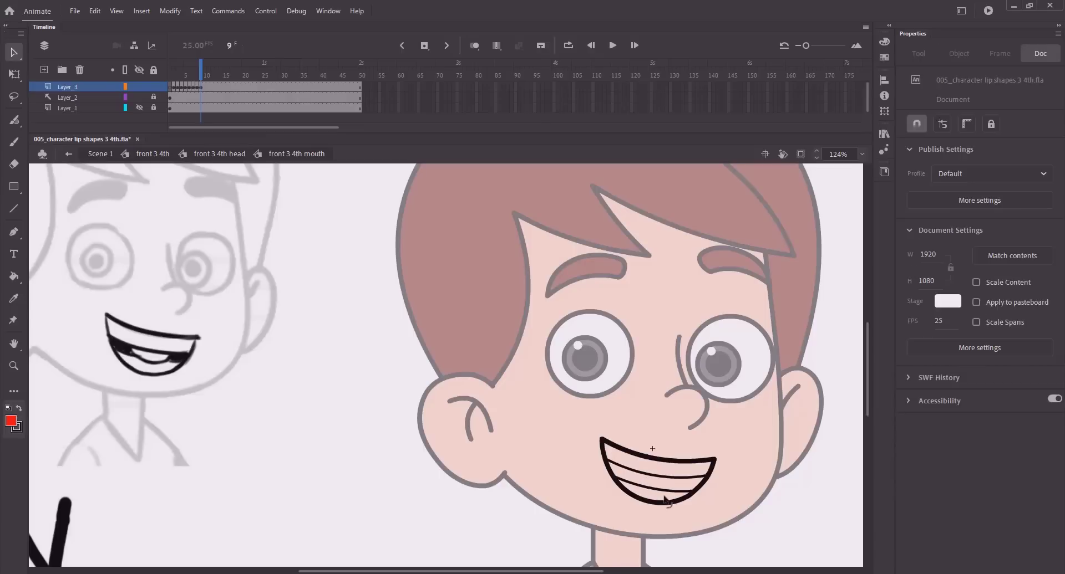
Step: Draw a U-shaped tongue below the upper teeth line, keeping the lower teeth line only as separate segments on either side
{"action": "left_click", "coordinate": [630, 483]}
{"action": "key", "text": "Delete"}
{"action": "key", "text": "n"}
{"action": "mouse_move", "coordinate": [640, 484]}
{"action": "left_mouse_down"}
{"action": "mouse_move", "coordinate": [676, 479]}
{"action": "mouse_move", "coordinate": [637, 473]}
{"action": "mouse_move", "coordinate": [657, 494]}
{"action": "mouse_move", "coordinate": [615, 478]}
{"action": "mouse_move", "coordinate": [685, 492]}
{"action": "left_mouse_up"}
{"action": "key", "text": "v"}
{"action": "key", "text": "n"}
{"action": "key", "text": "v"}
{"action": "key", "text": "n"}
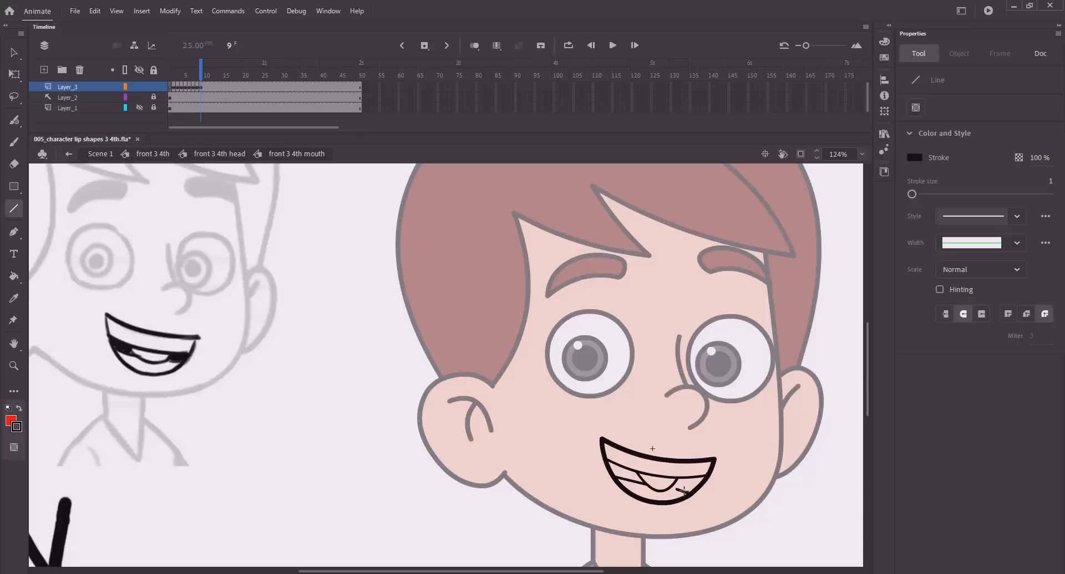
Step: Connect the lower teeth line's loose segment to the tongue's edge and adjust its curve
{"action": "key", "text": "v"}
{"action": "left_click", "coordinate": [683, 490]}
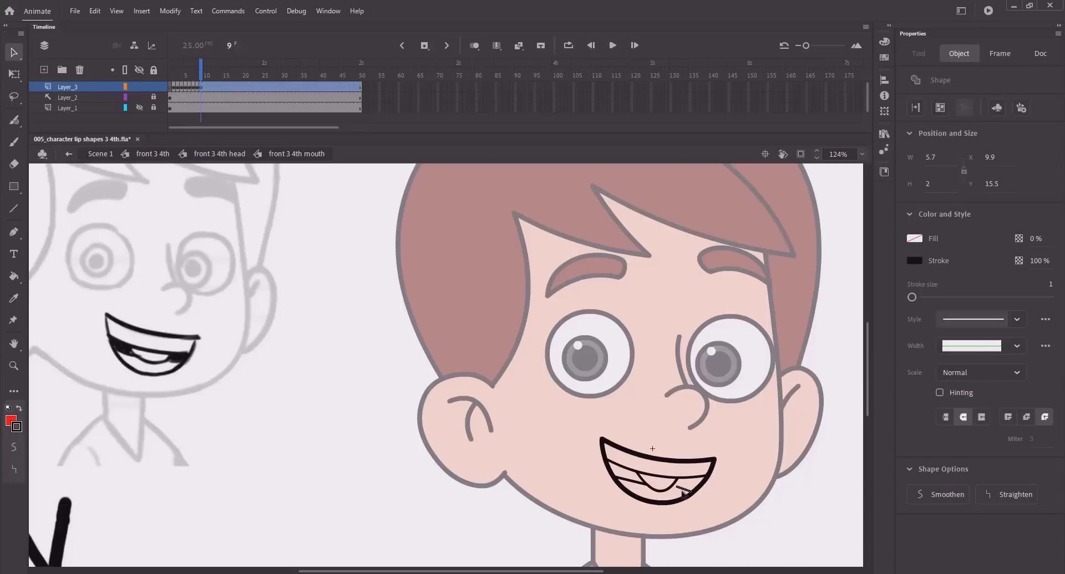
{"action": "left_click", "coordinate": [674, 492]}
{"action": "left_click_drag", "start_coordinate": [676, 483], "coordinate": [673, 488]}
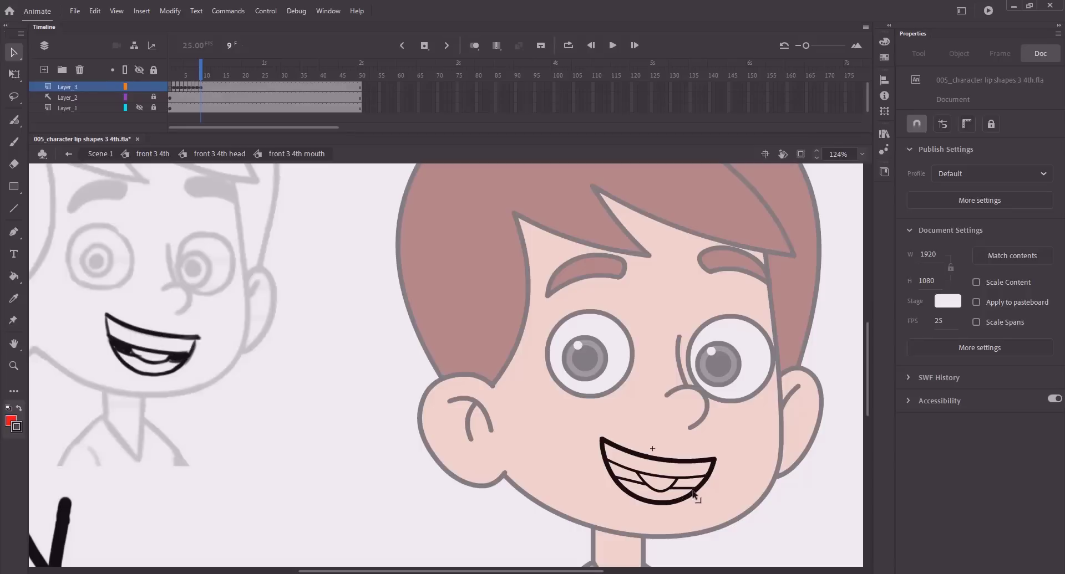
{"action": "left_click", "coordinate": [685, 489]}
{"action": "left_click", "coordinate": [681, 494]}
{"action": "left_click_drag", "start_coordinate": [682, 488], "coordinate": [682, 491]}
Step: Fill the N mouth's tongue with red and its upper and lower teeth with white #FFFFFF
{"action": "key", "text": "k"}
{"action": "left_click", "coordinate": [665, 480]}
{"action": "left_click", "coordinate": [914, 158]}
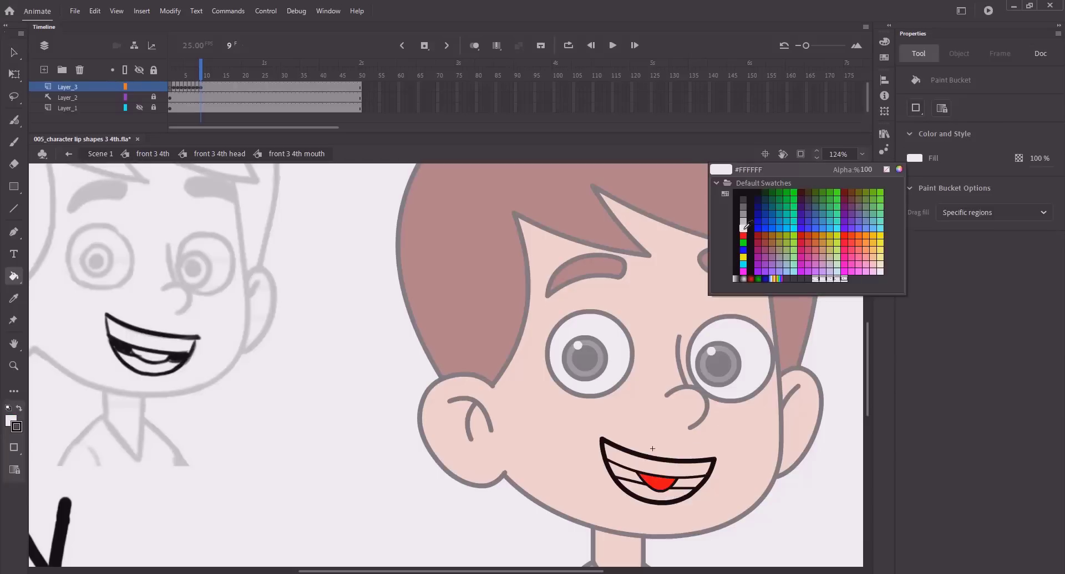
{"action": "left_click", "coordinate": [743, 228]}
{"action": "left_click", "coordinate": [652, 464]}
{"action": "left_click", "coordinate": [653, 496]}
Step: Fill the interior areas on both sides of the N tongue with the dark red mouth colour
{"action": "left_click", "coordinate": [914, 158]}
{"action": "left_click", "coordinate": [635, 473]}
{"action": "key", "text": "."}
{"action": "key", "text": "."}
{"action": "left_click", "coordinate": [632, 475]}
{"action": "left_click", "coordinate": [686, 483]}
{"action": "key", "text": "v"}
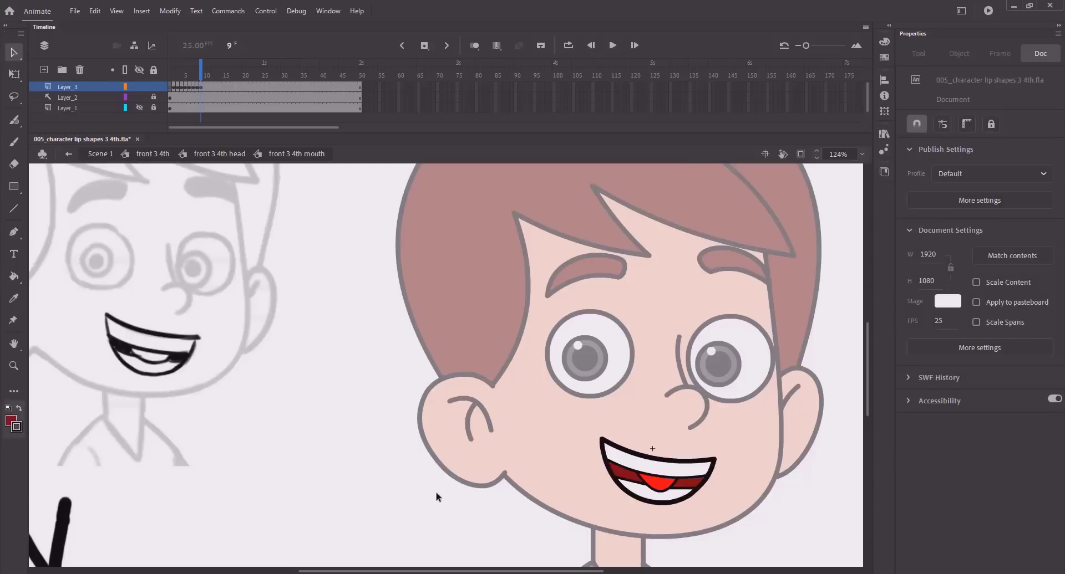